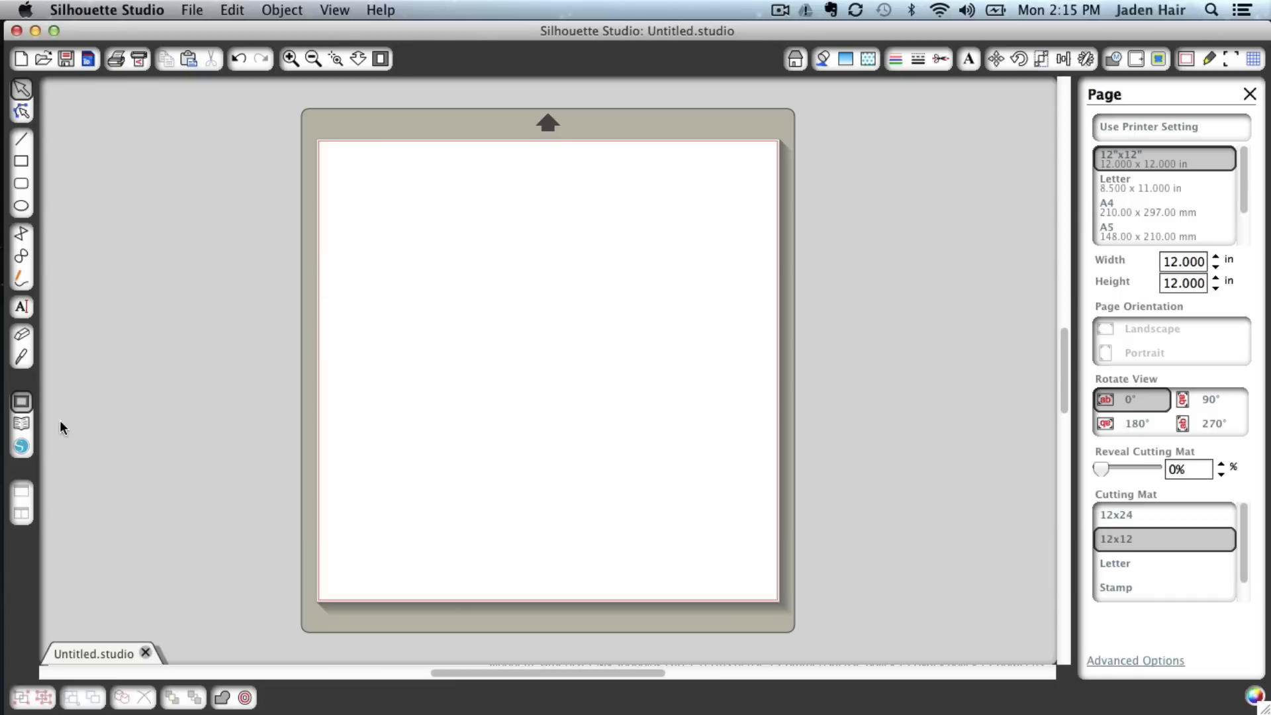
Open the Silhouette online store inside the program
click(21, 447)
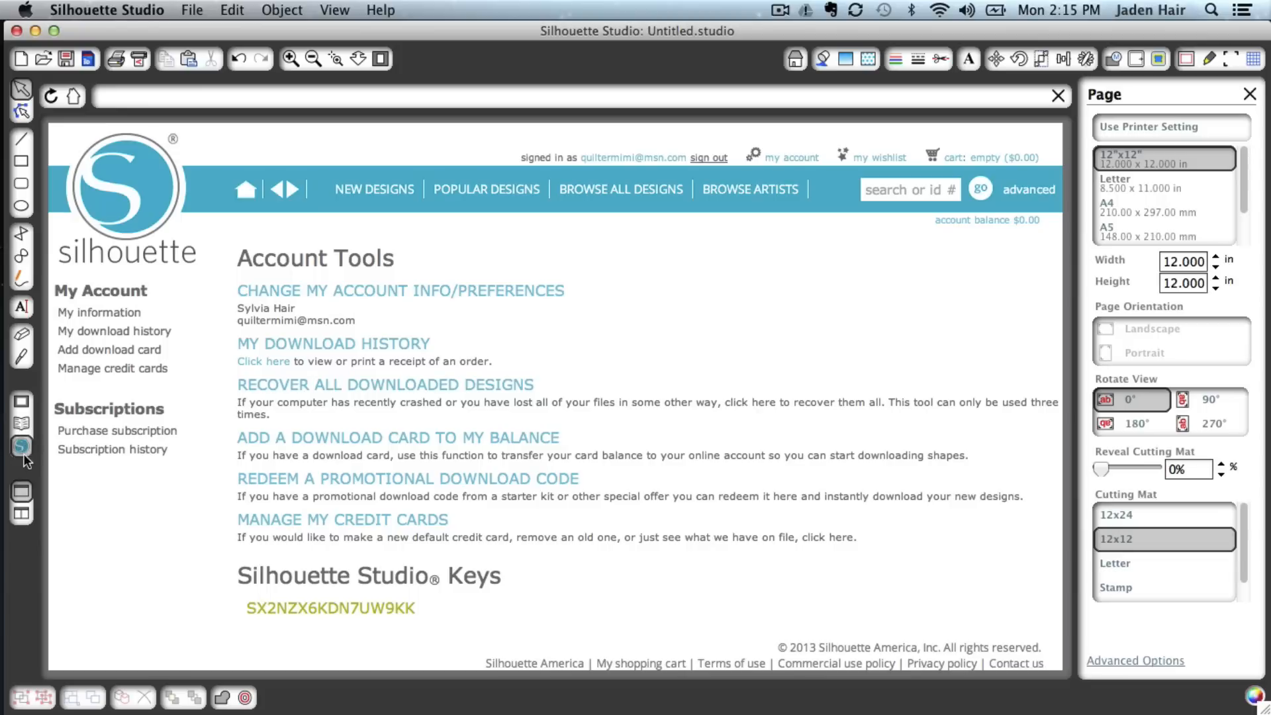
click(22, 404)
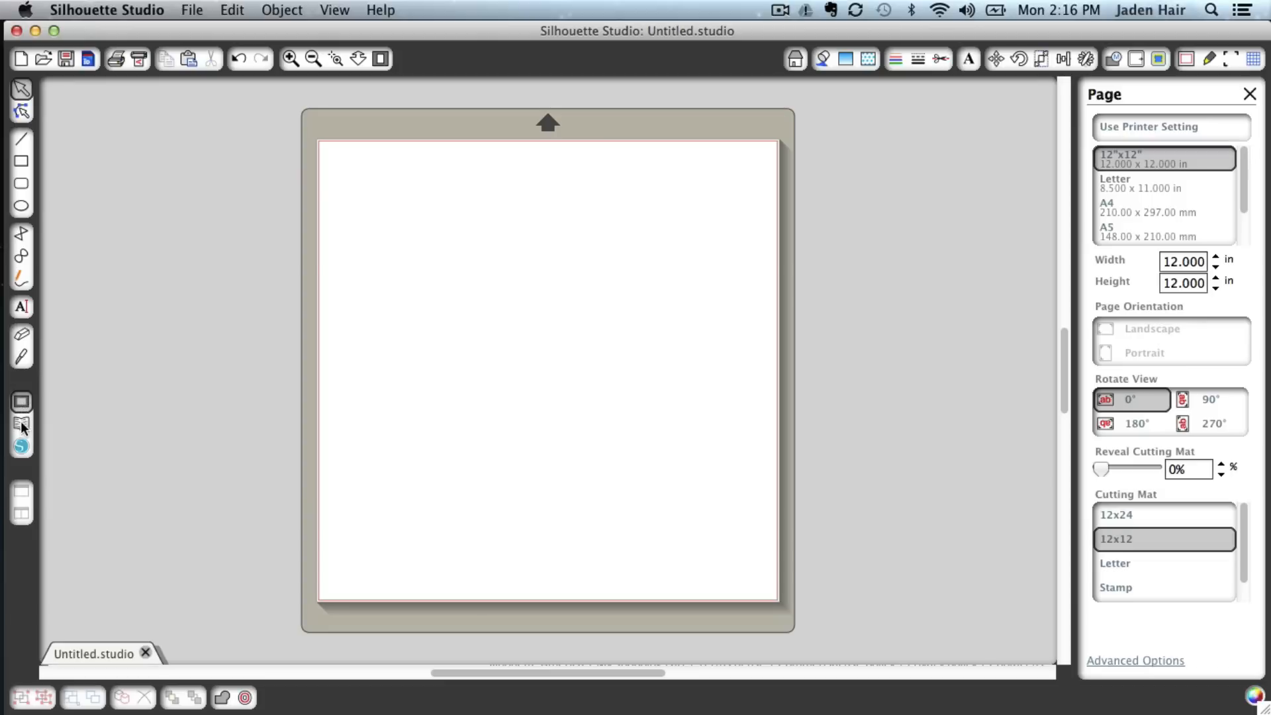
click(22, 447)
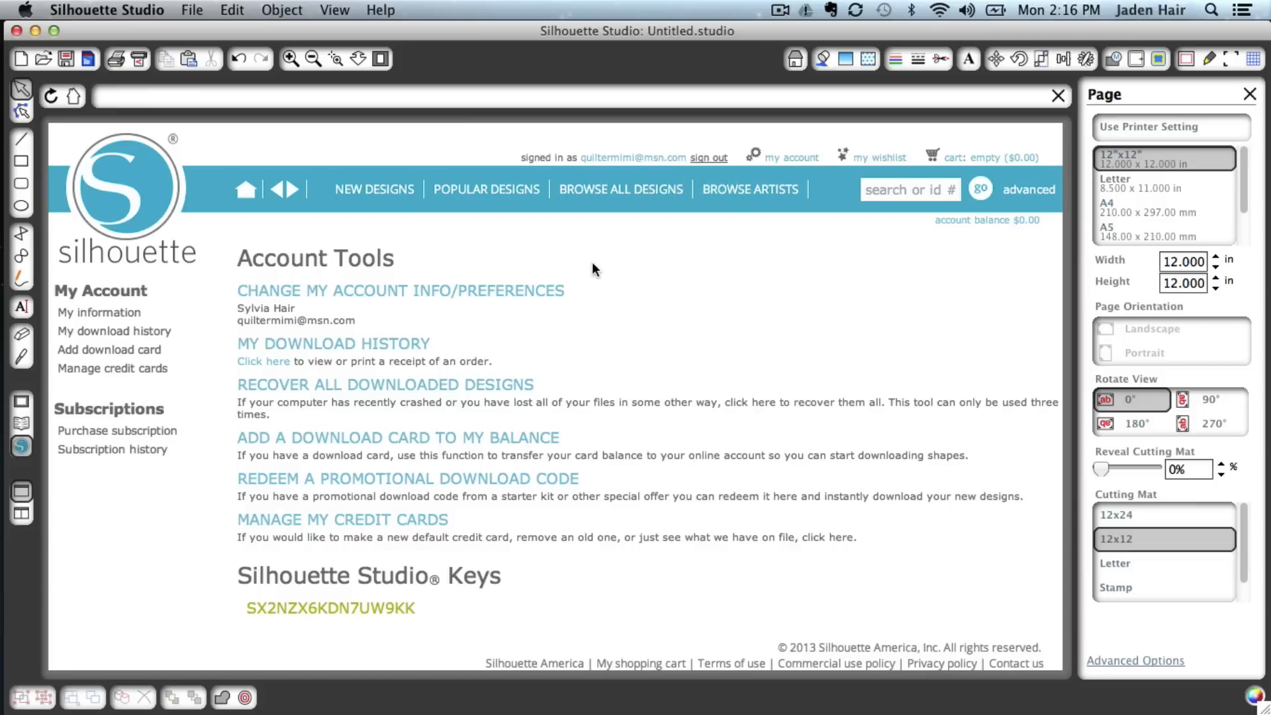
Browse all designs and the Fonts & Phrases category, then return to the account tools page
click(623, 198)
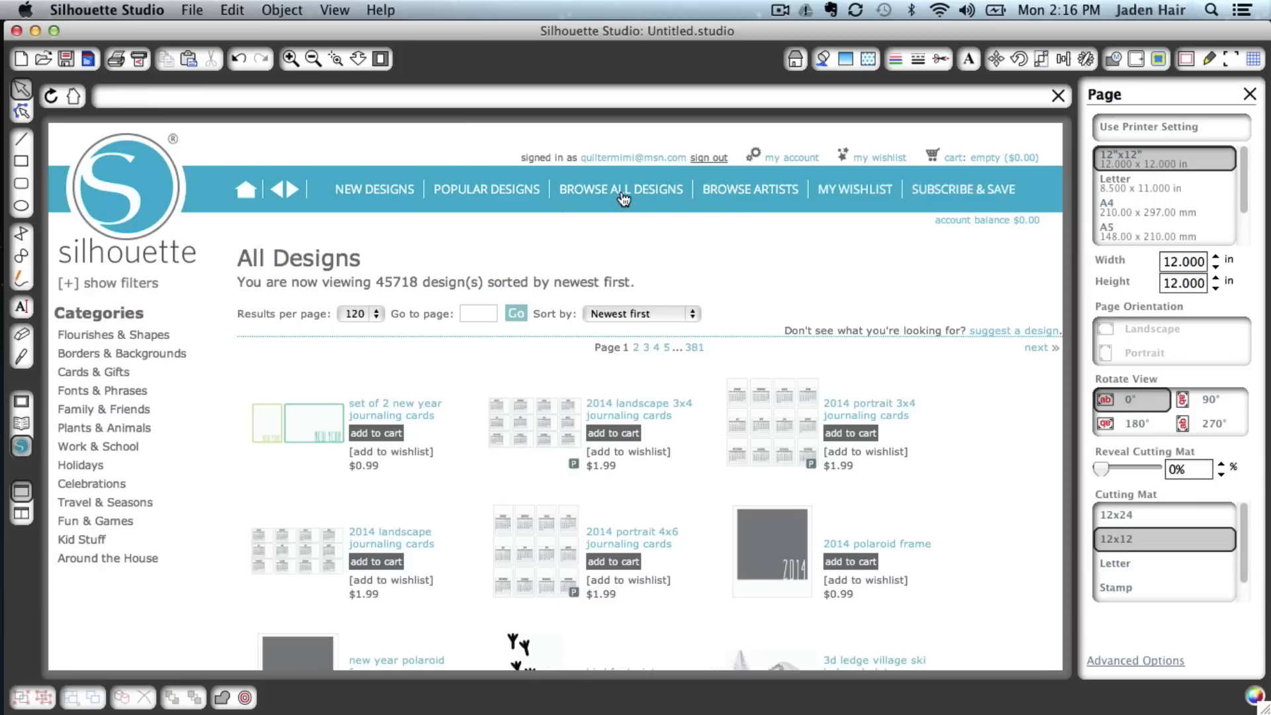
click(113, 389)
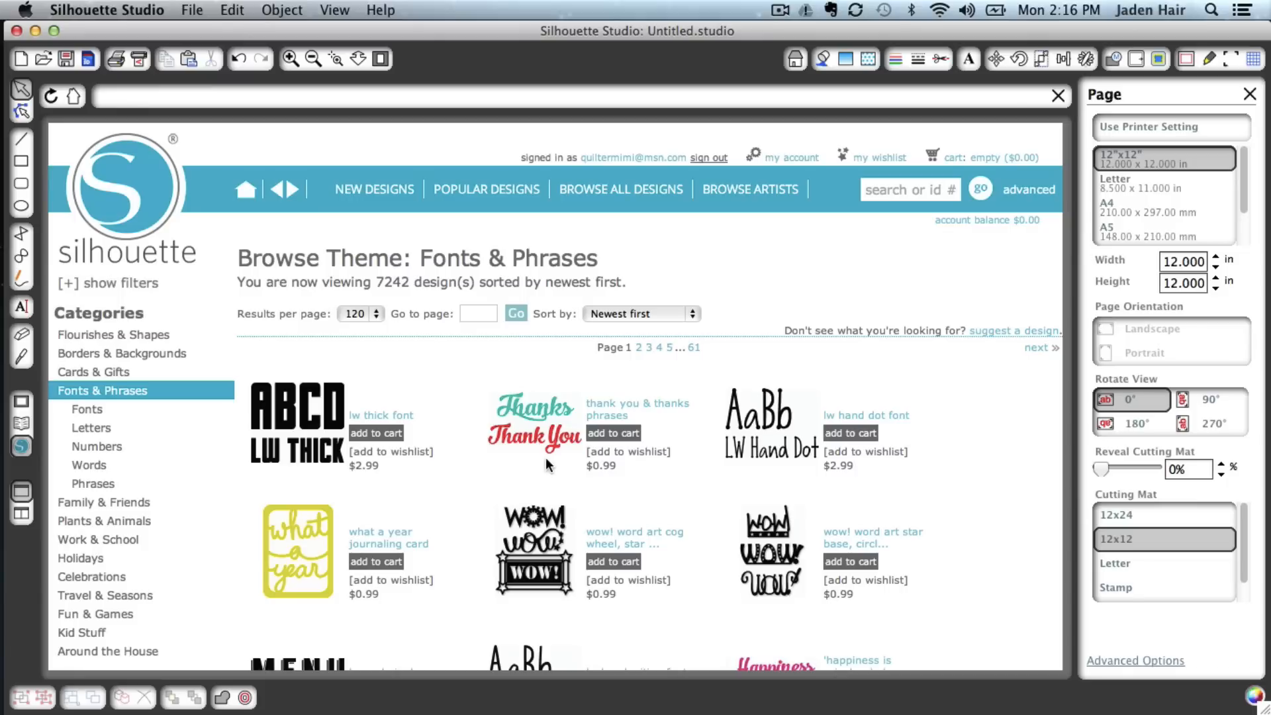
click(803, 161)
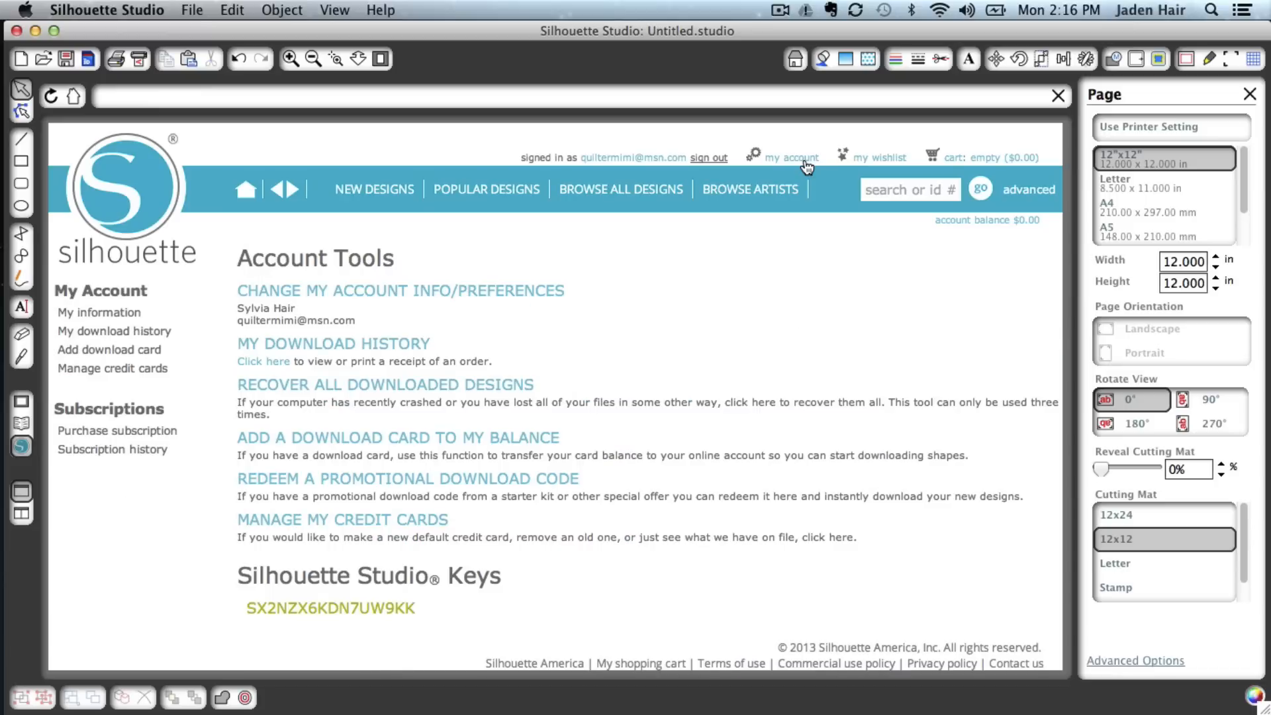
Try to recover all downloaded designs from the account tools page
click(310, 396)
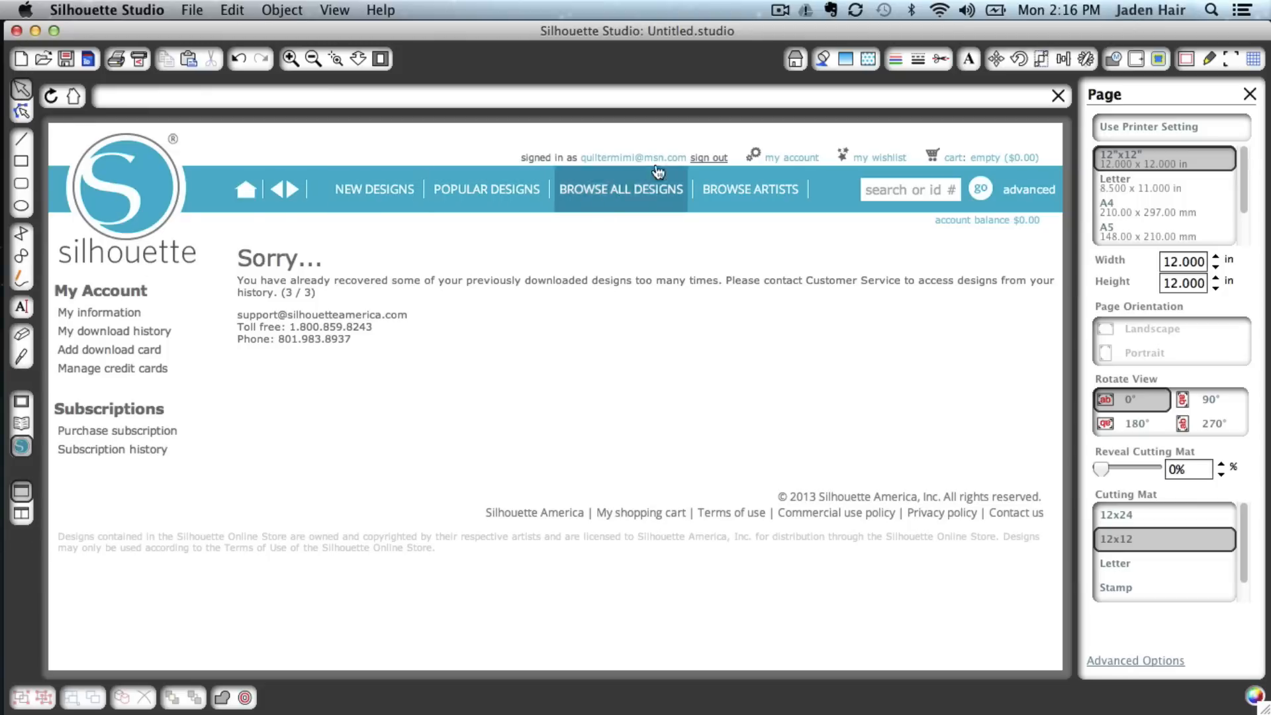
click(806, 159)
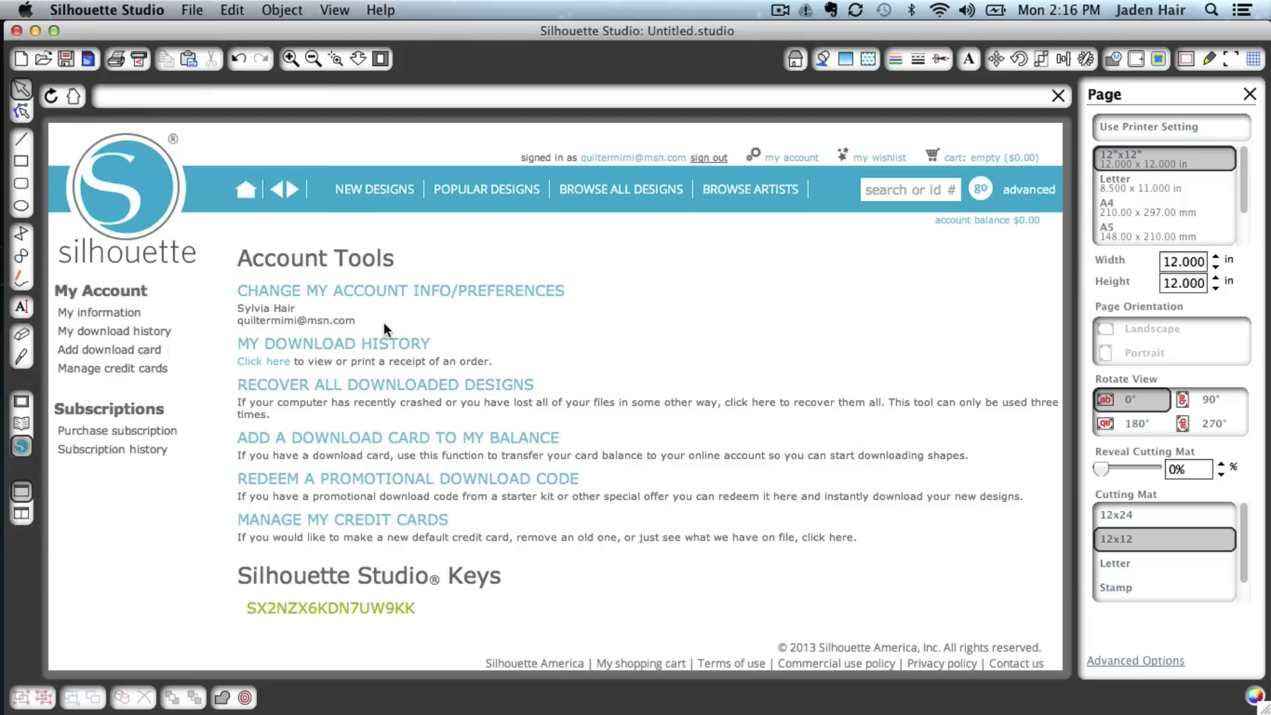
Open the most recent order in the download history and review its purchased designs
click(384, 347)
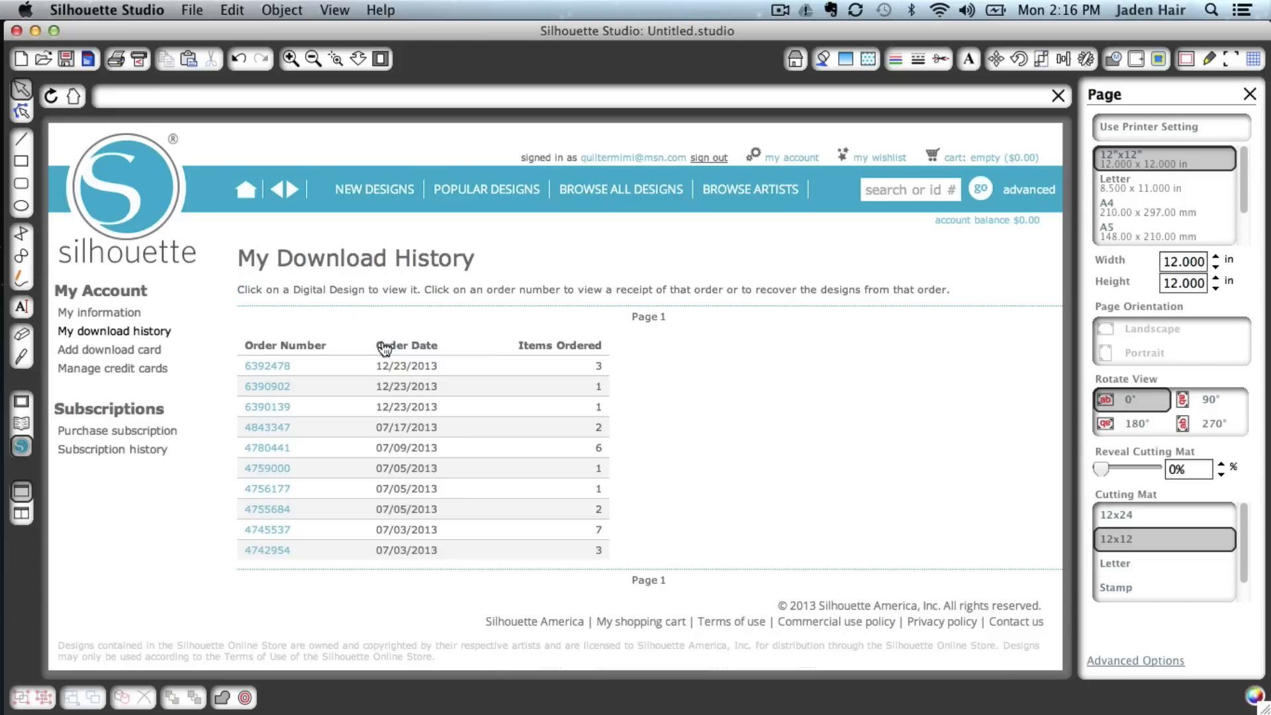
click(269, 367)
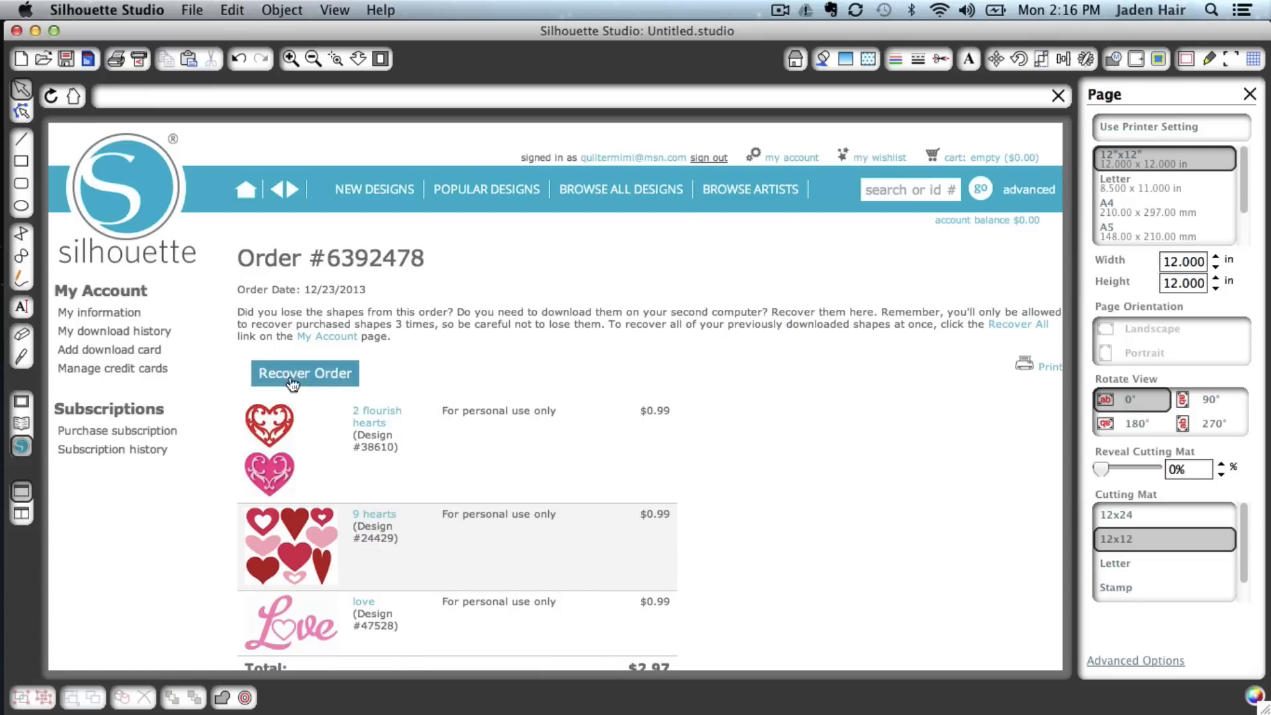
scroll(607, 427, down, 2)
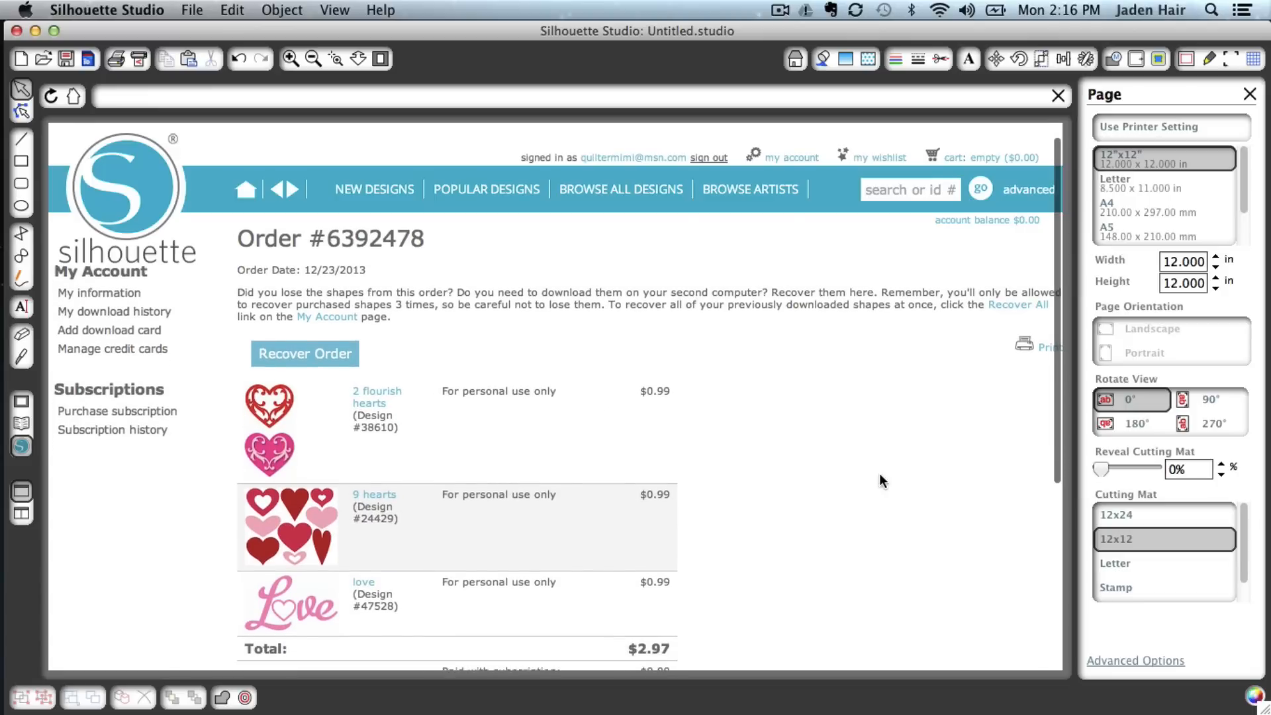
scroll(880, 473, down, 5)
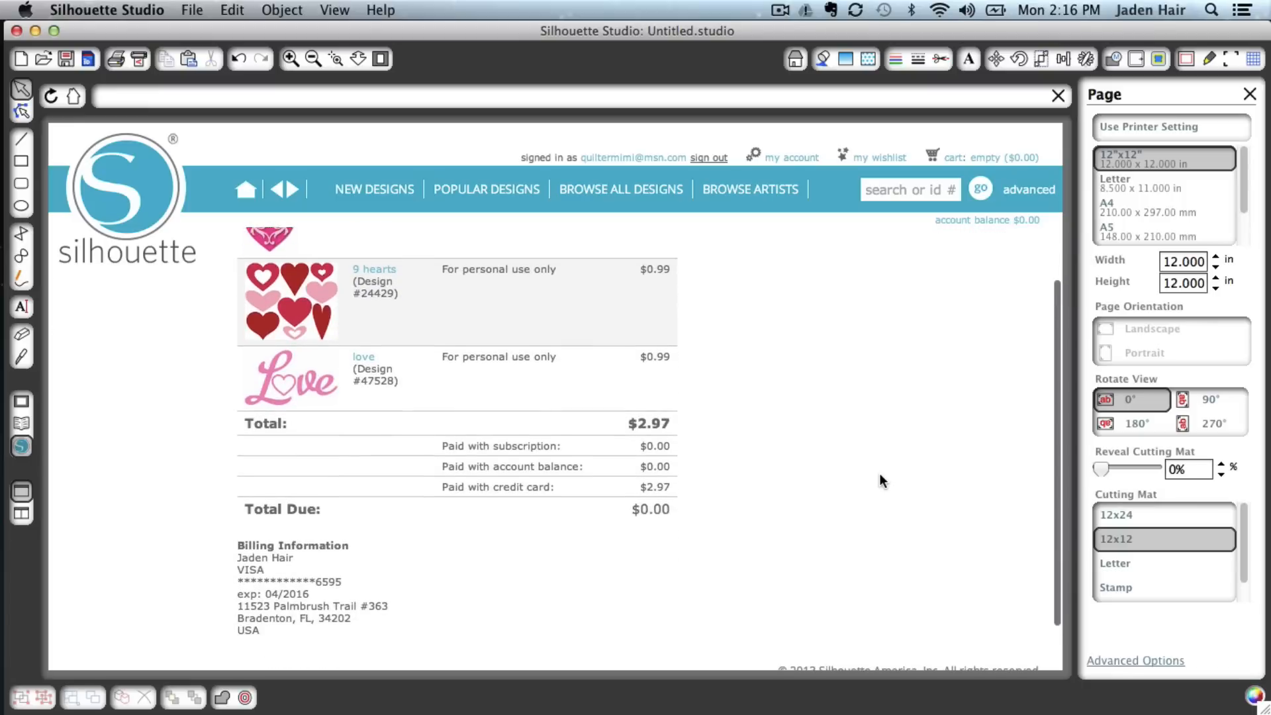
scroll(880, 474, up, 6)
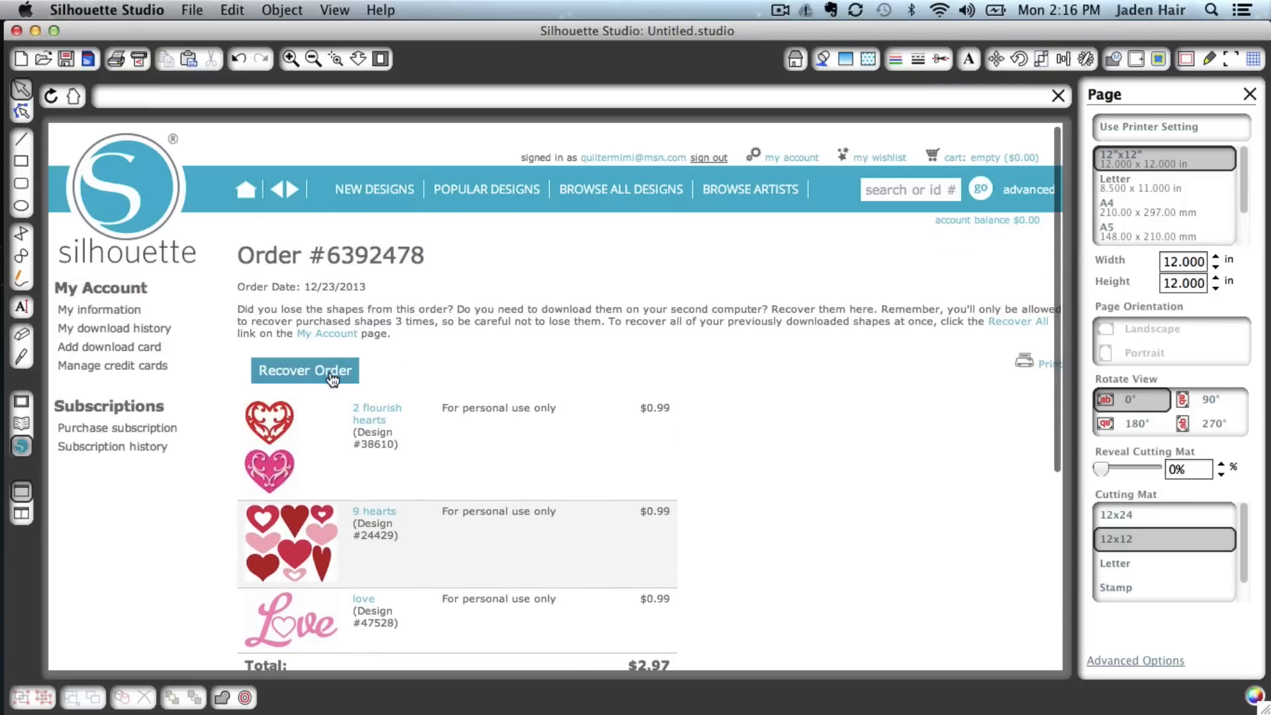
Recover the order's designs, entering the account password to authorize the download
click(332, 378)
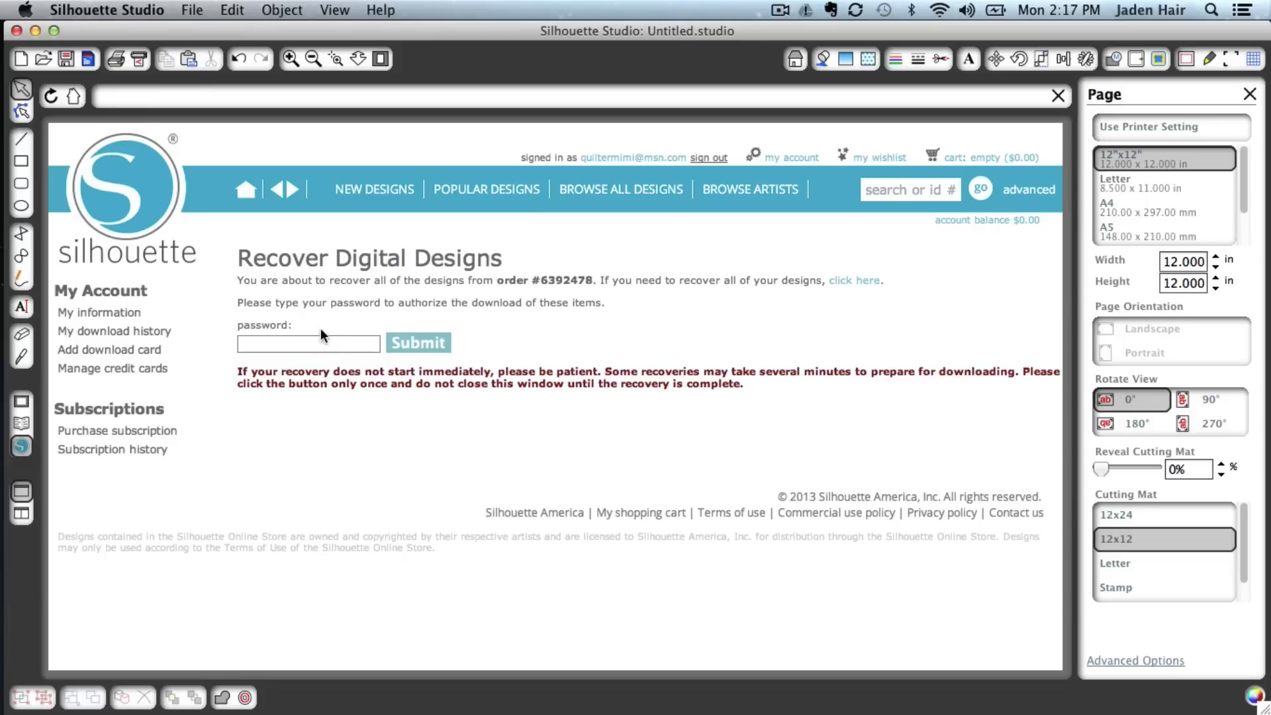
click(320, 343)
text(••••)
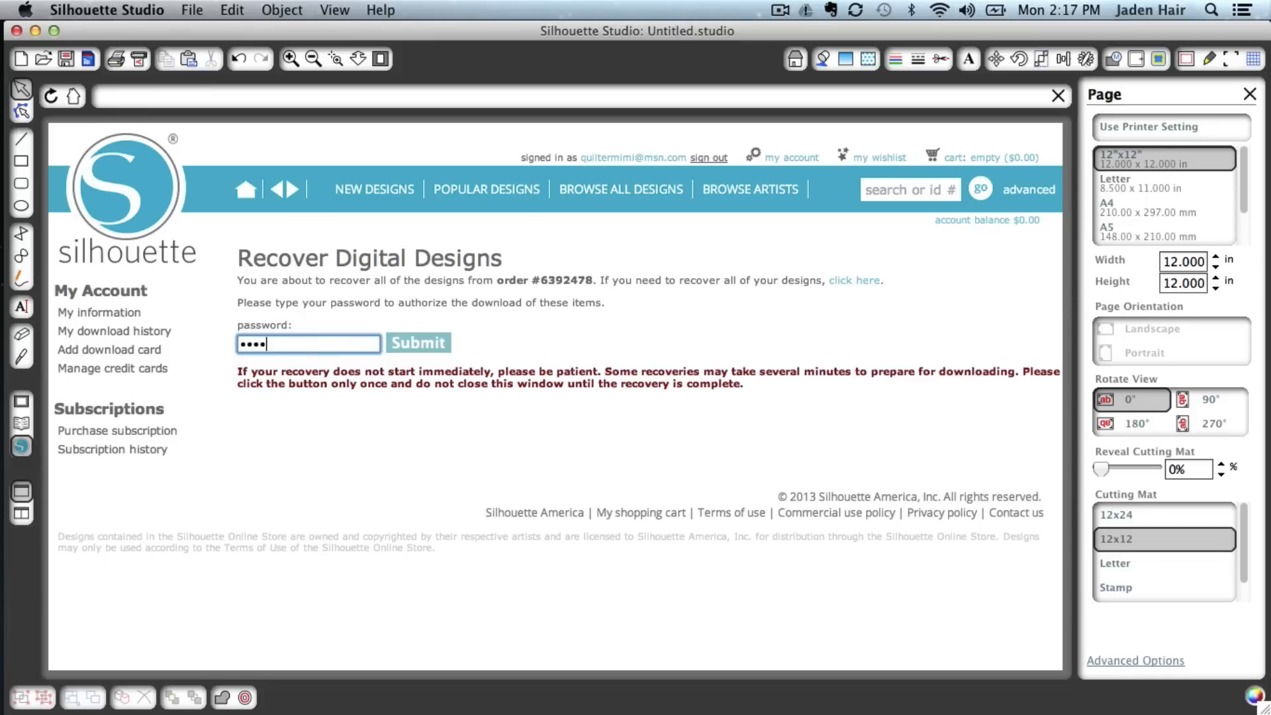
text(••••••)
click(427, 344)
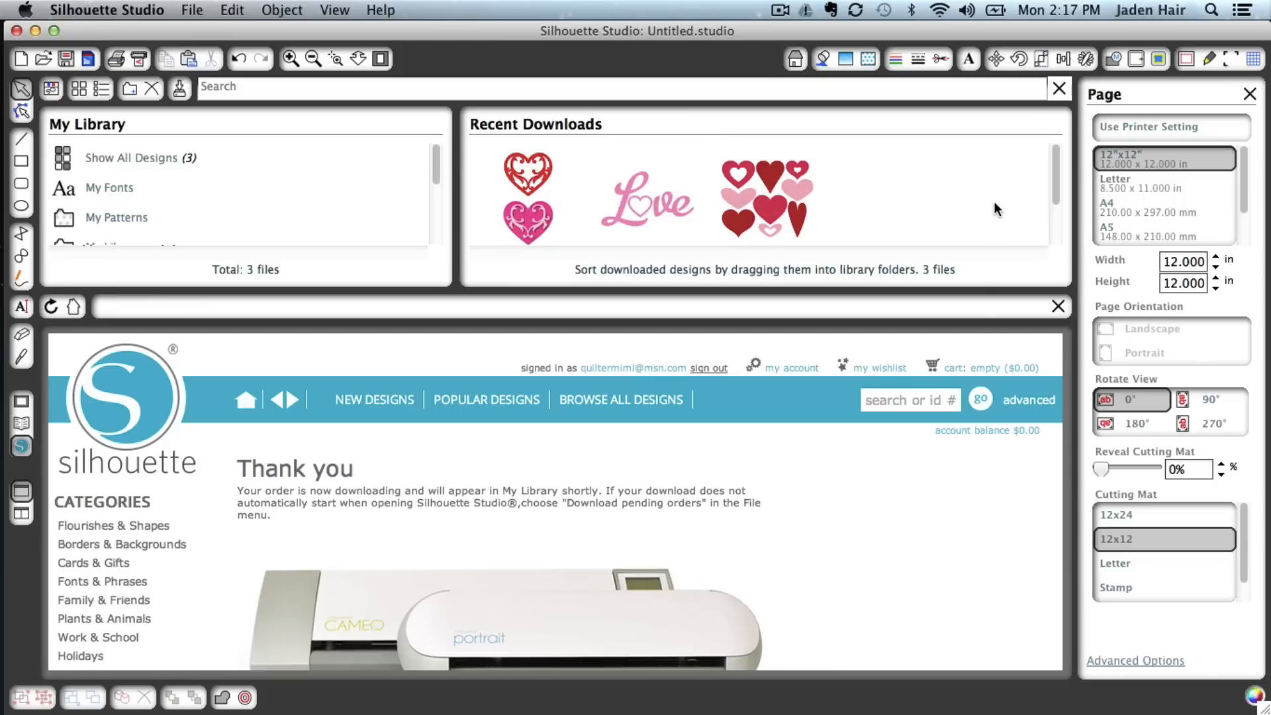
Place the 2 flourish hearts design from the recent downloads onto the cutting mat
double_click(527, 185)
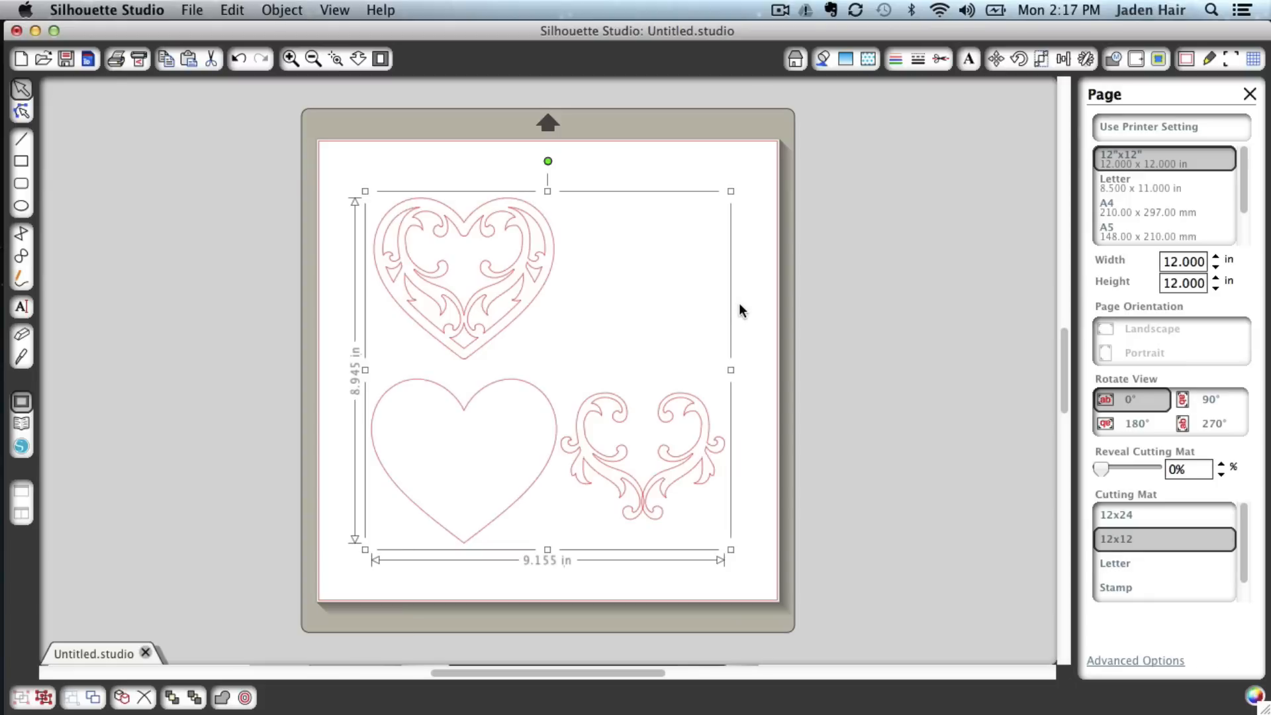
click(754, 319)
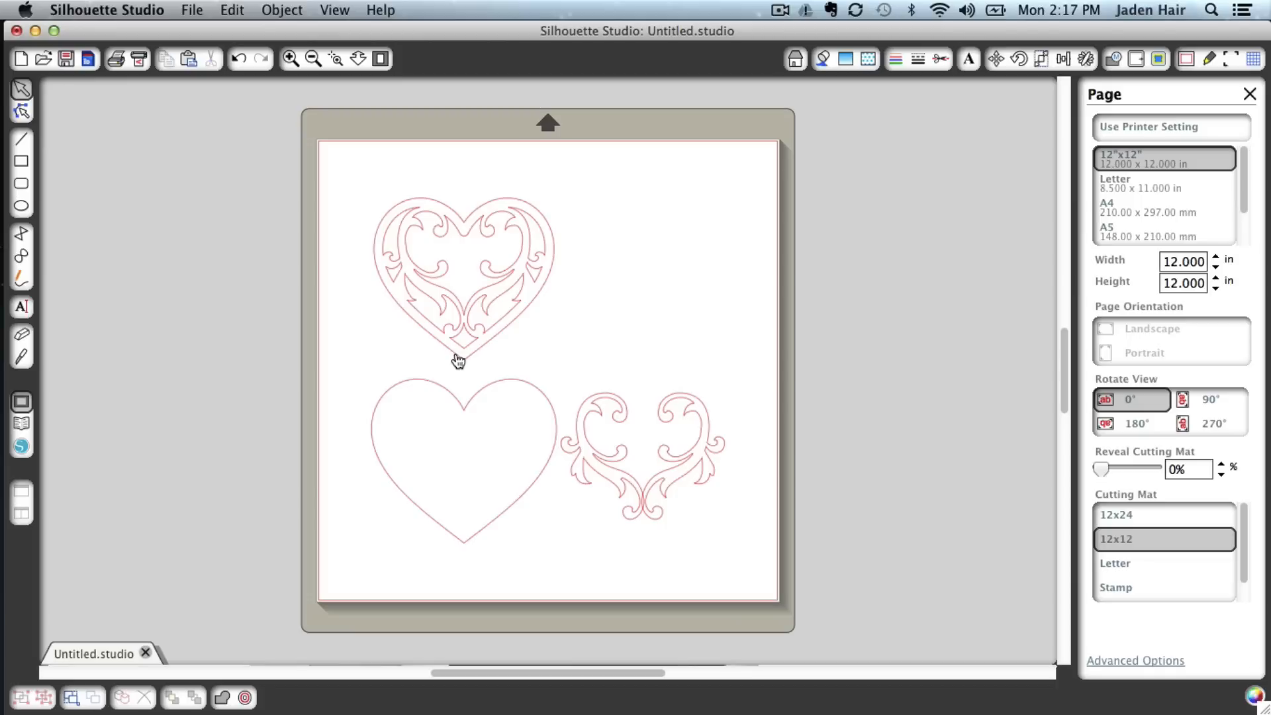
Ungroup the flourish hearts design into its separate shapes
click(456, 358)
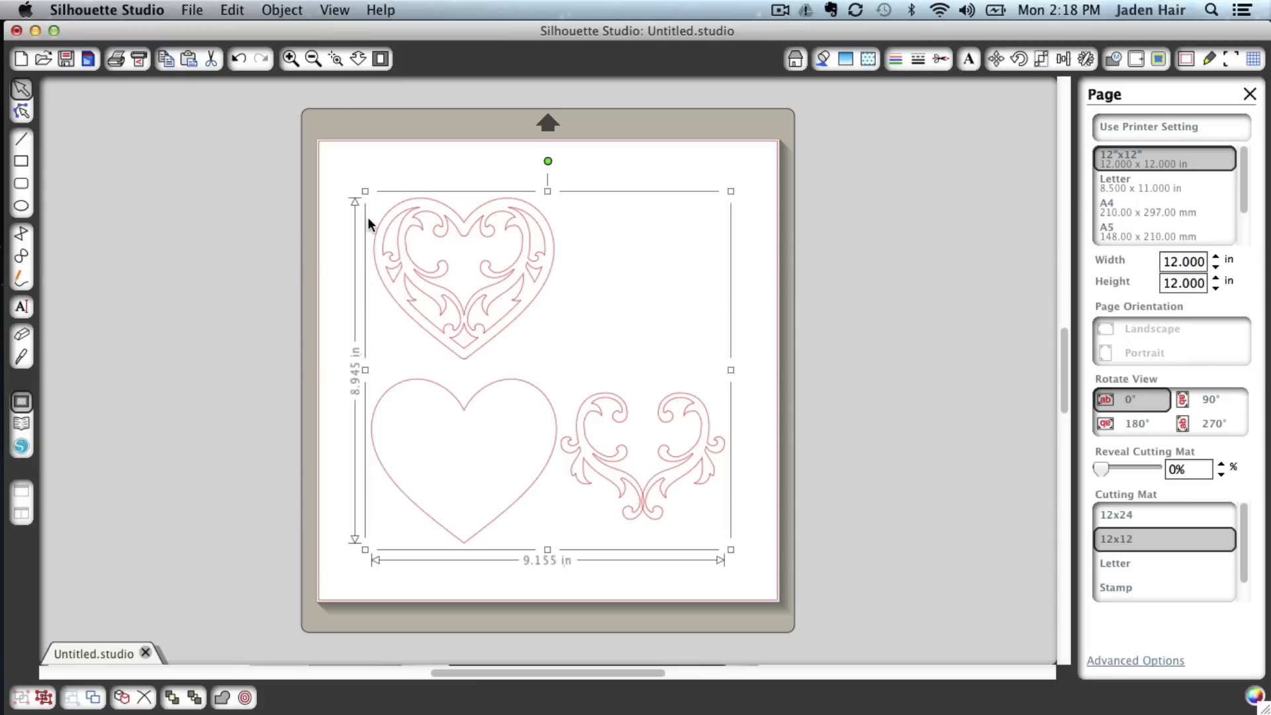
click(284, 9)
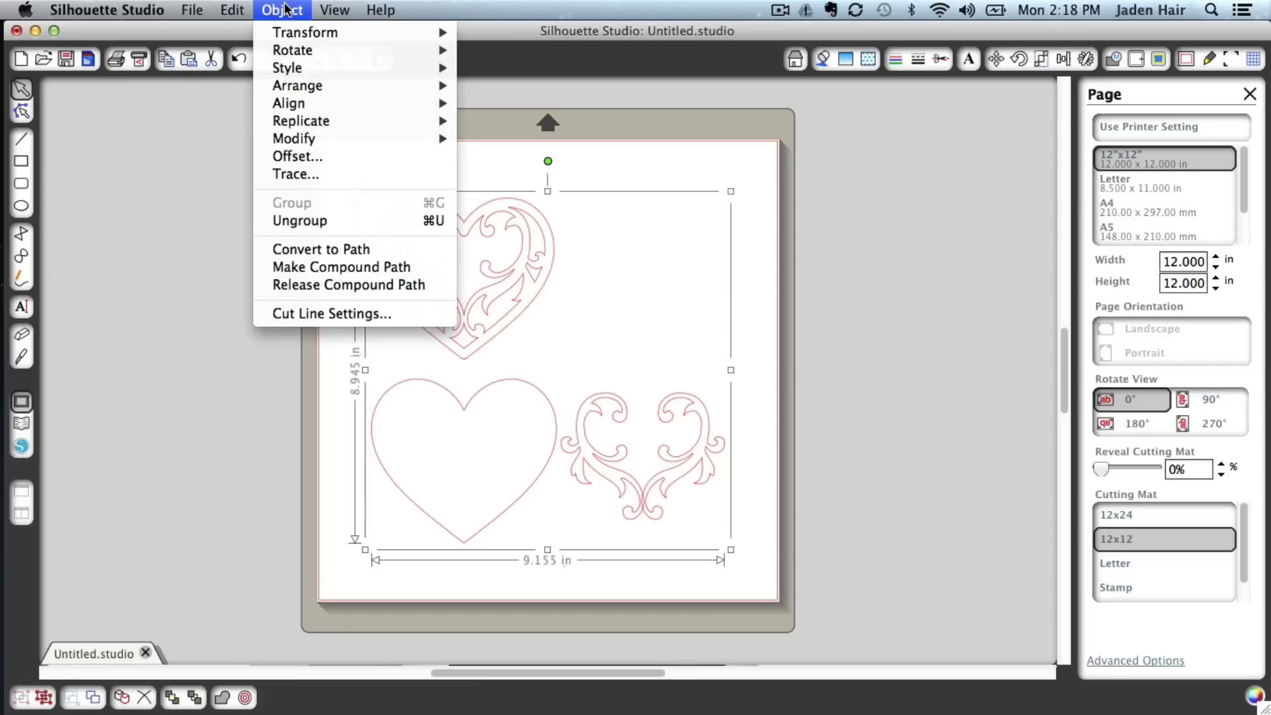
click(302, 220)
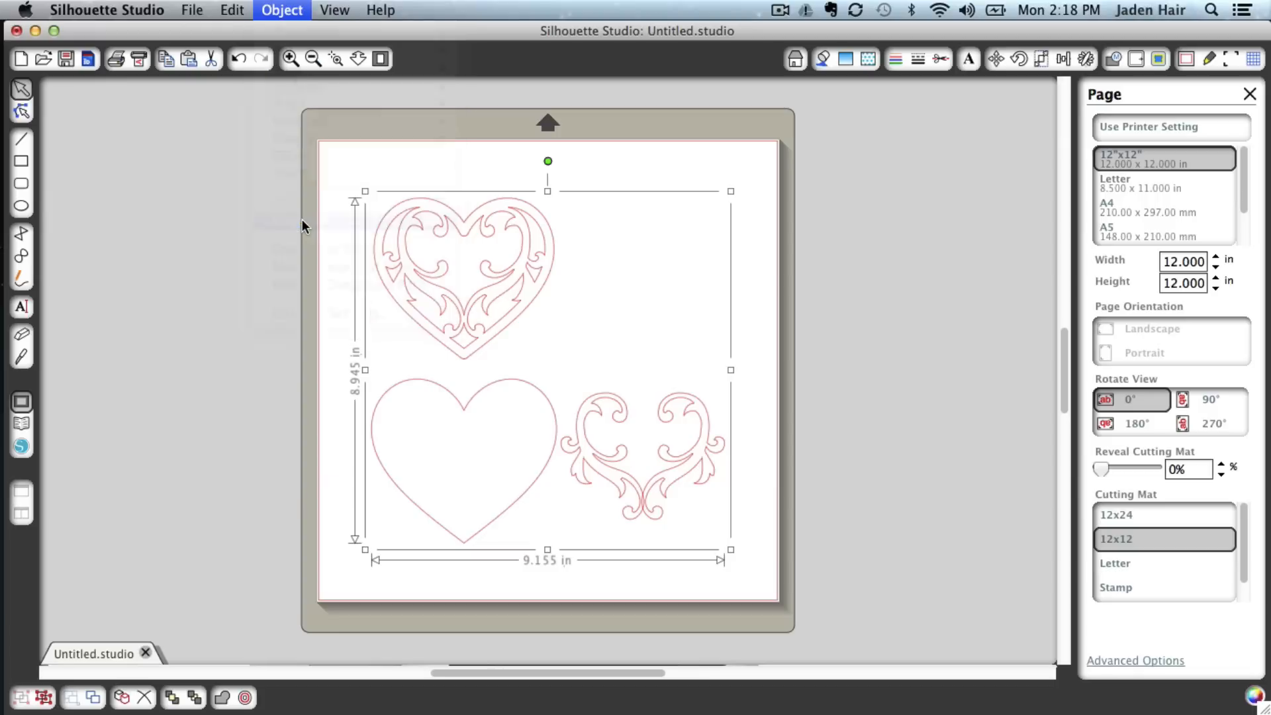
click(276, 9)
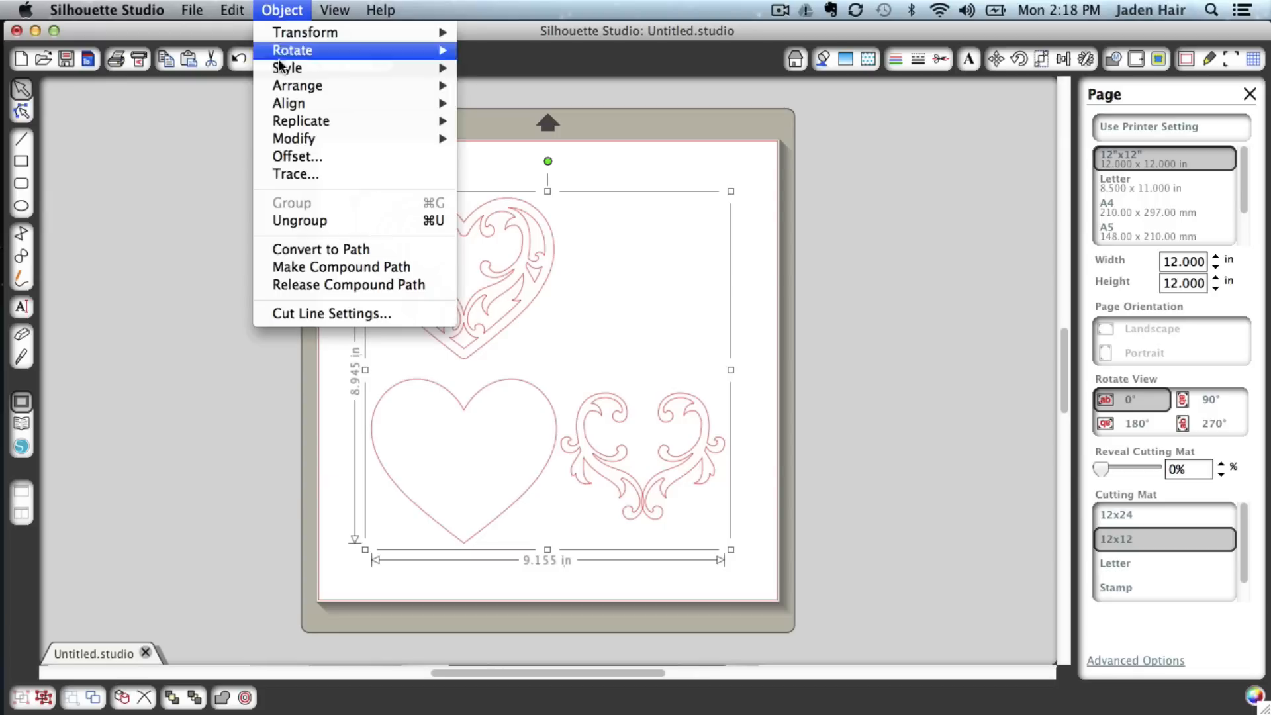
click(309, 218)
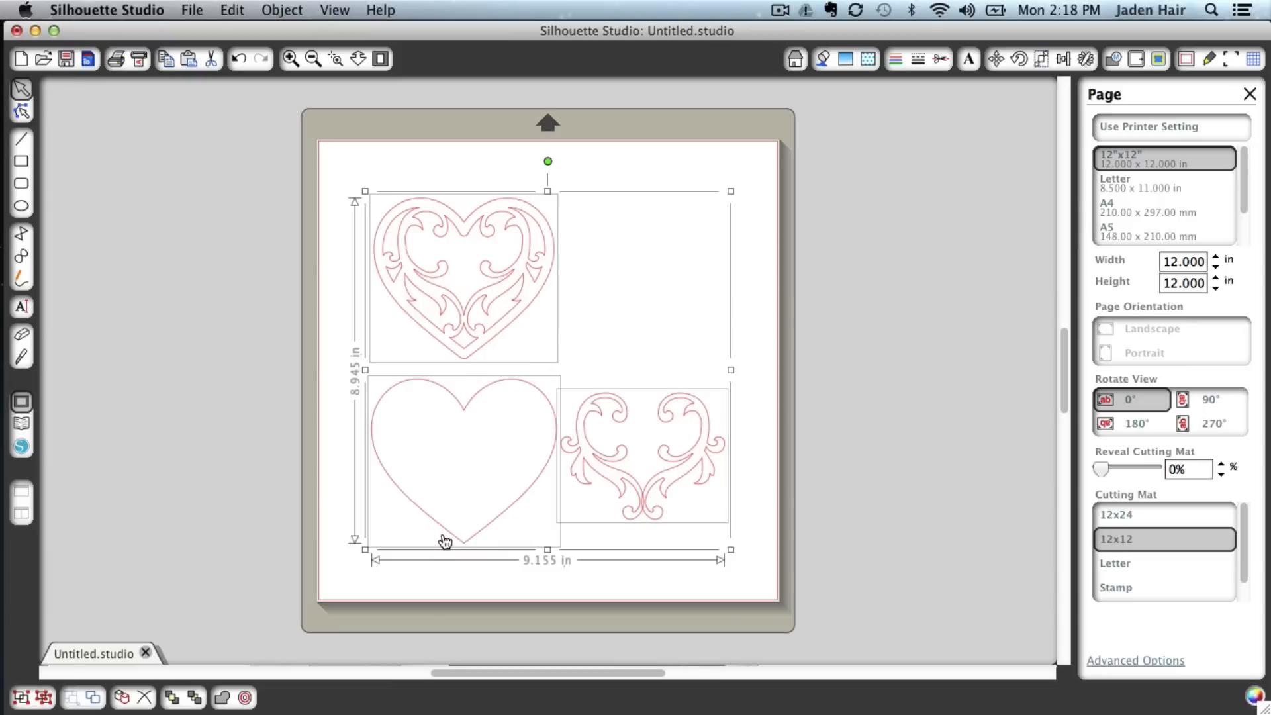
Delete the plain heart and the flourish shape, leaving only the filigree heart
click(336, 479)
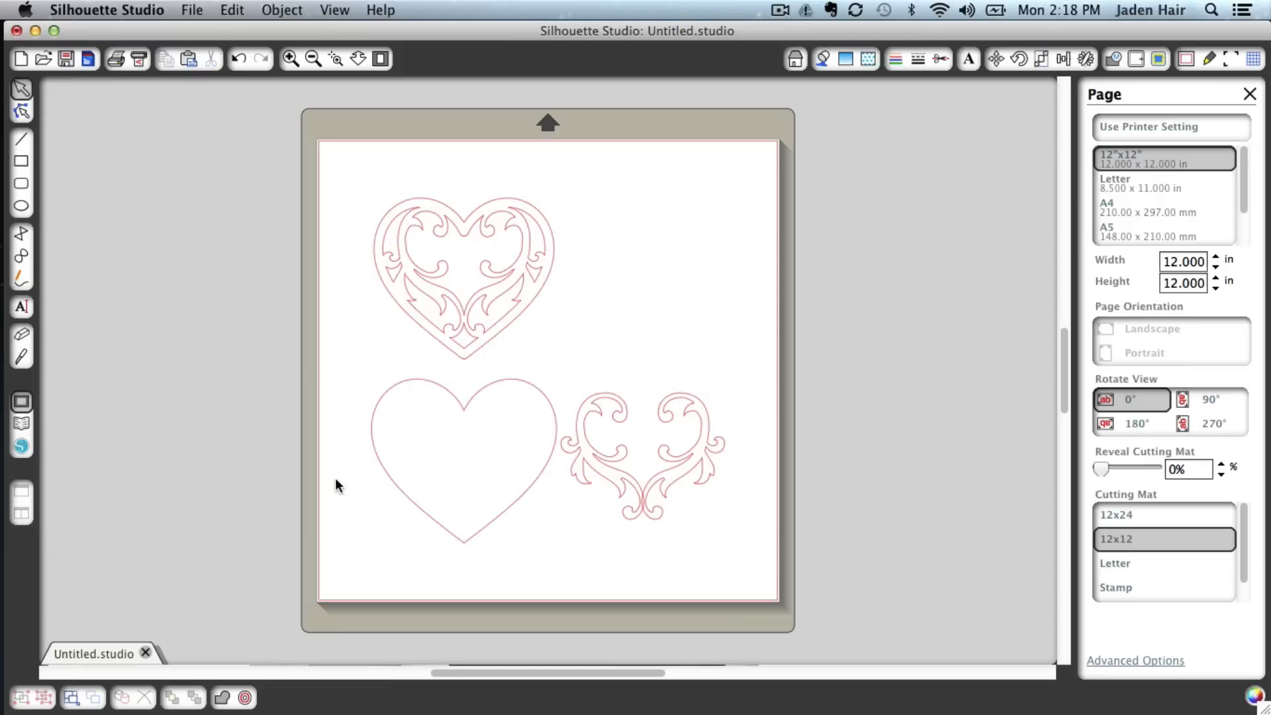
click(395, 491)
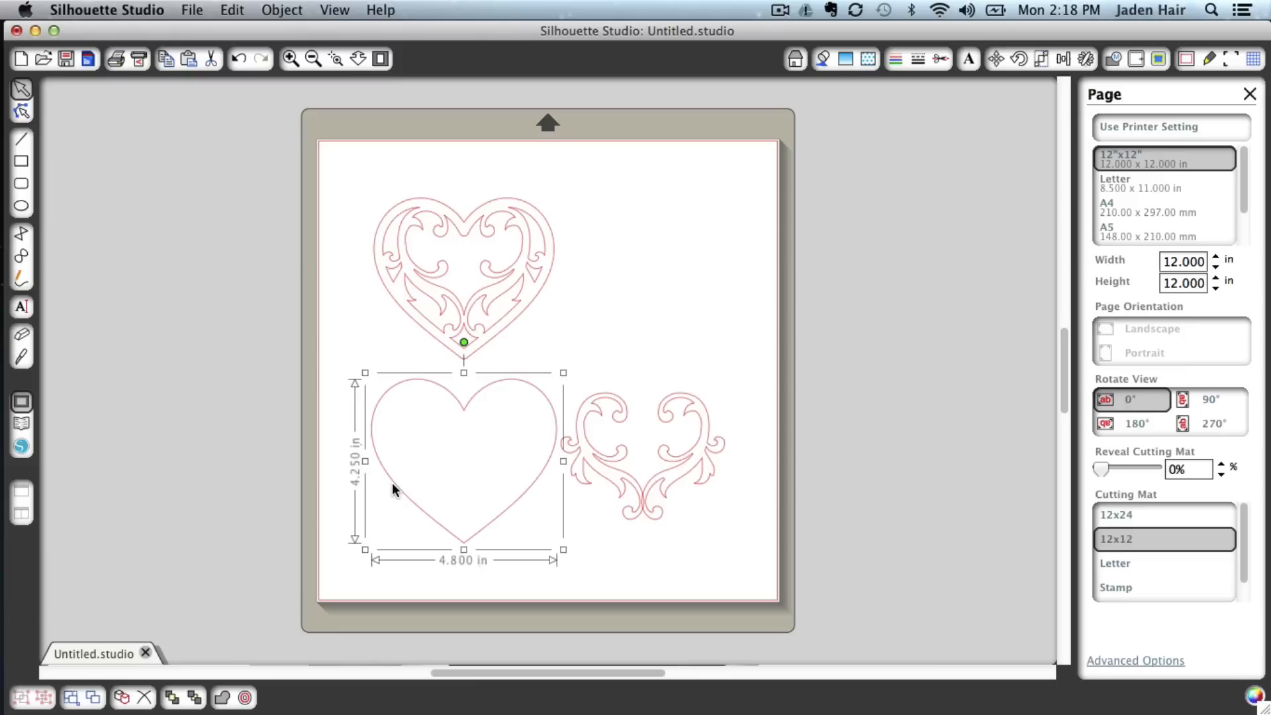
key(Delete)
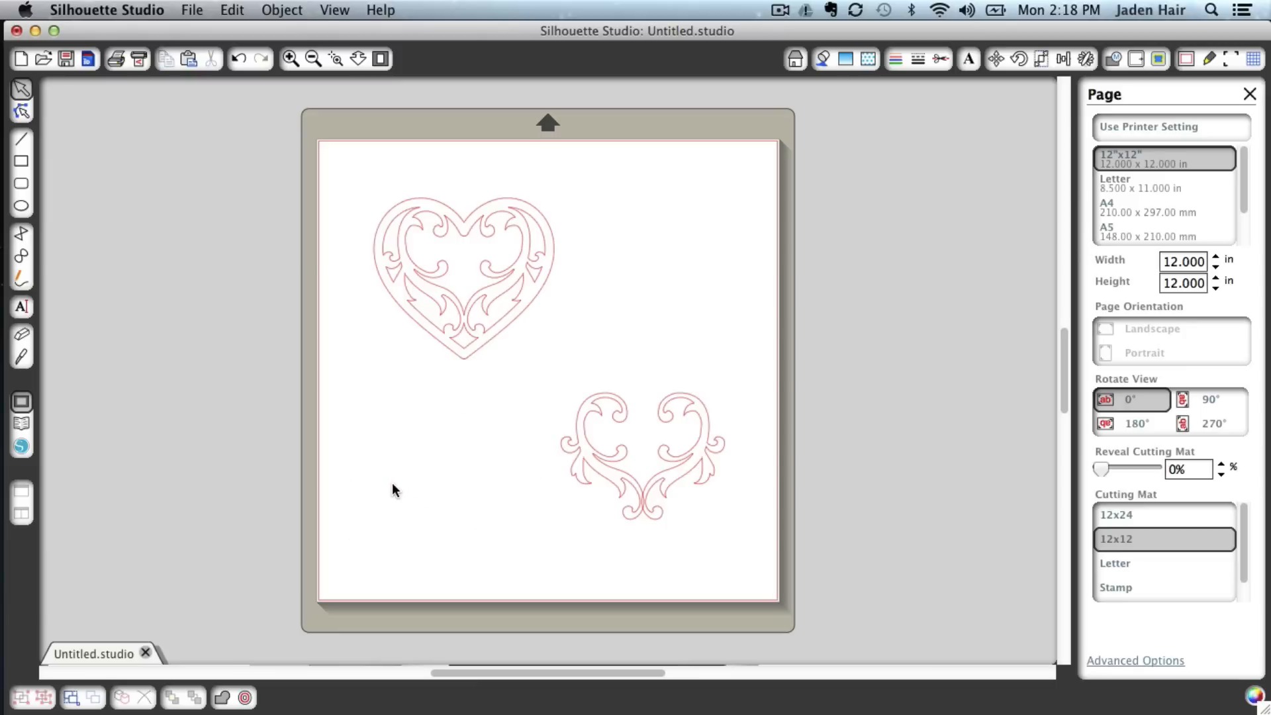
click(583, 442)
key(Delete)
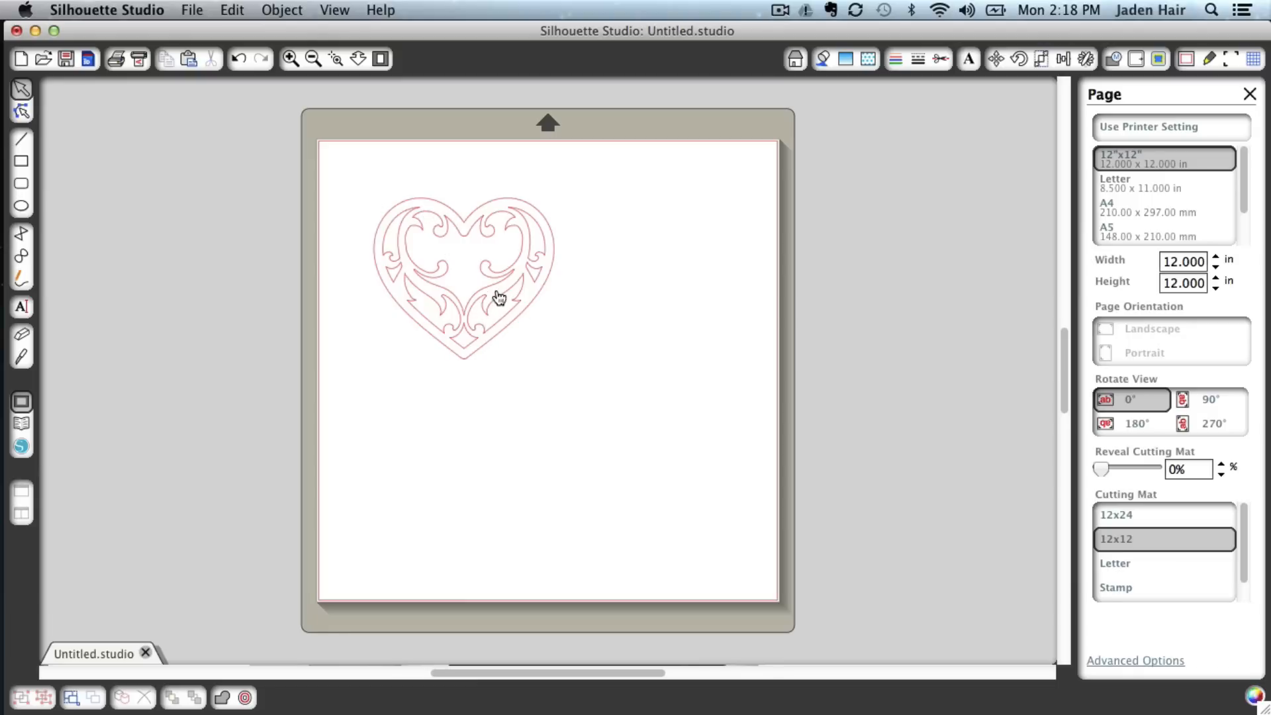
Move the filigree heart to the mat's upper-left corner and enlarge it to about 6.1 × 5.4 in
drag(502, 295, 474, 246)
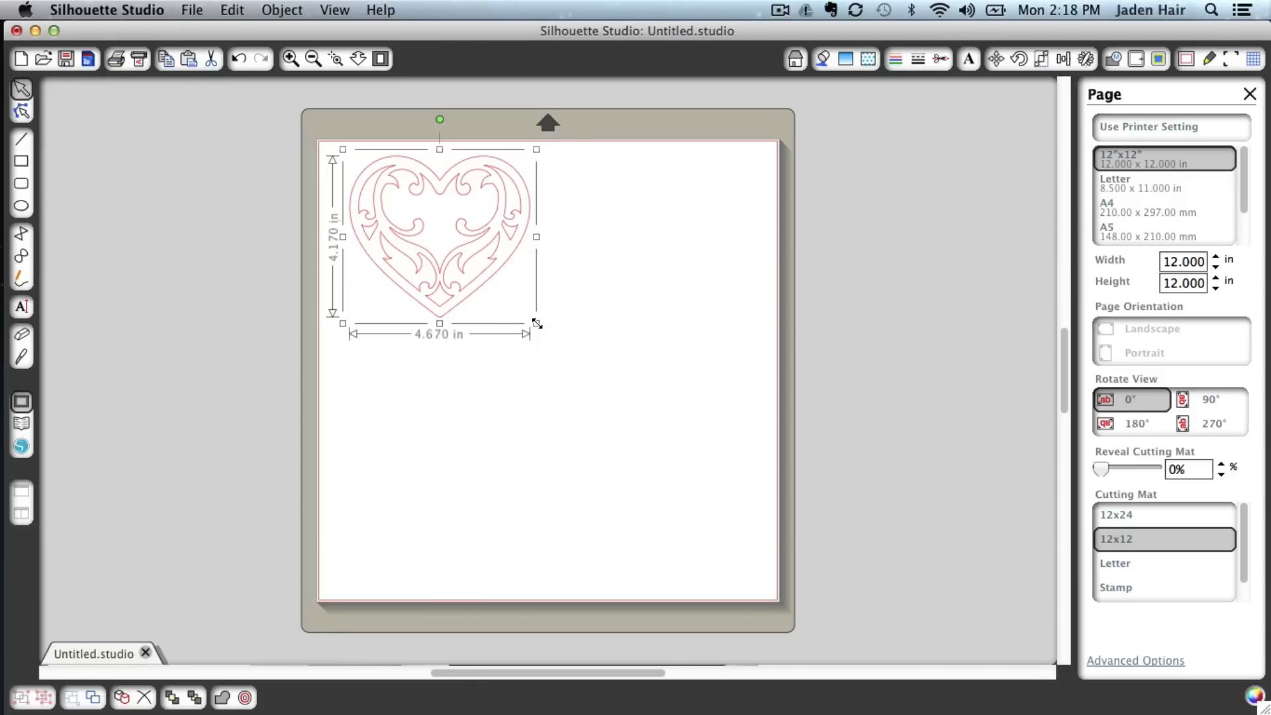
drag(537, 324, 558, 342)
mouse_move(581, 363)
mouse_down()
mouse_move(632, 414)
mouse_move(571, 357)
mouse_up()
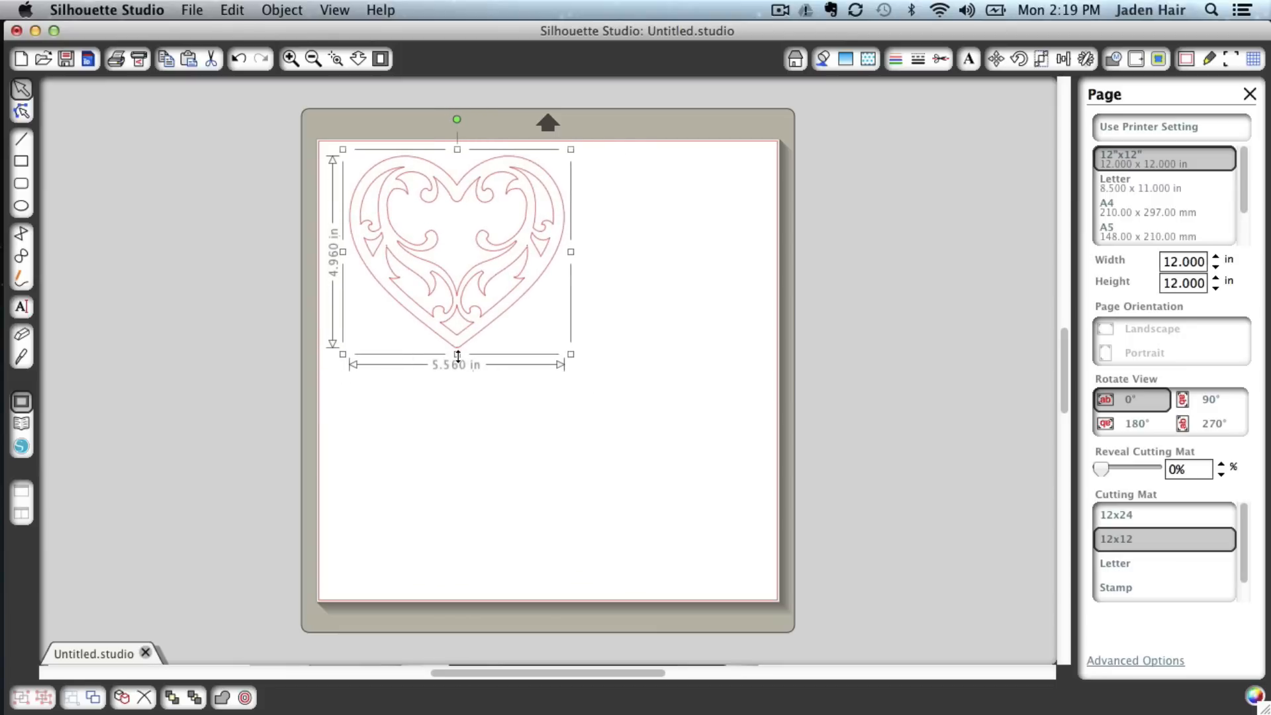
mouse_move(458, 356)
mouse_down()
mouse_move(457, 467)
mouse_move(455, 344)
mouse_up()
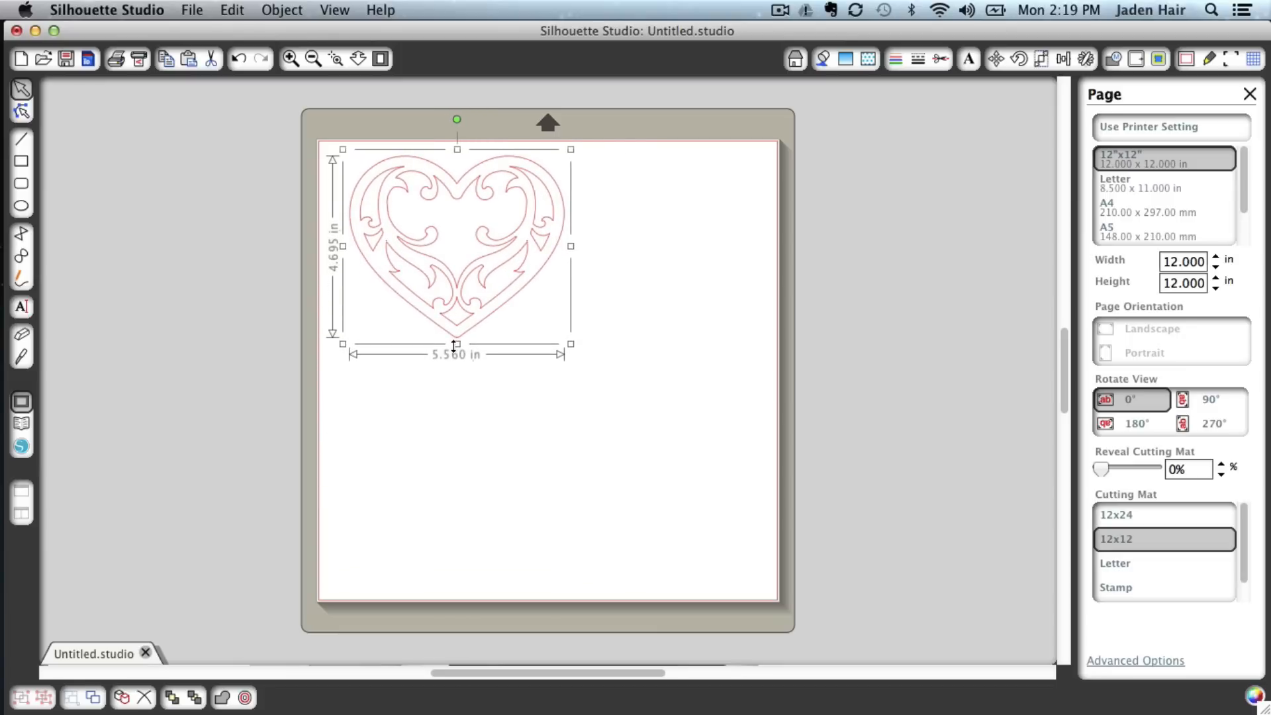
mouse_move(573, 246)
mouse_down()
mouse_move(698, 252)
mouse_move(530, 259)
mouse_move(551, 263)
mouse_move(561, 247)
mouse_up()
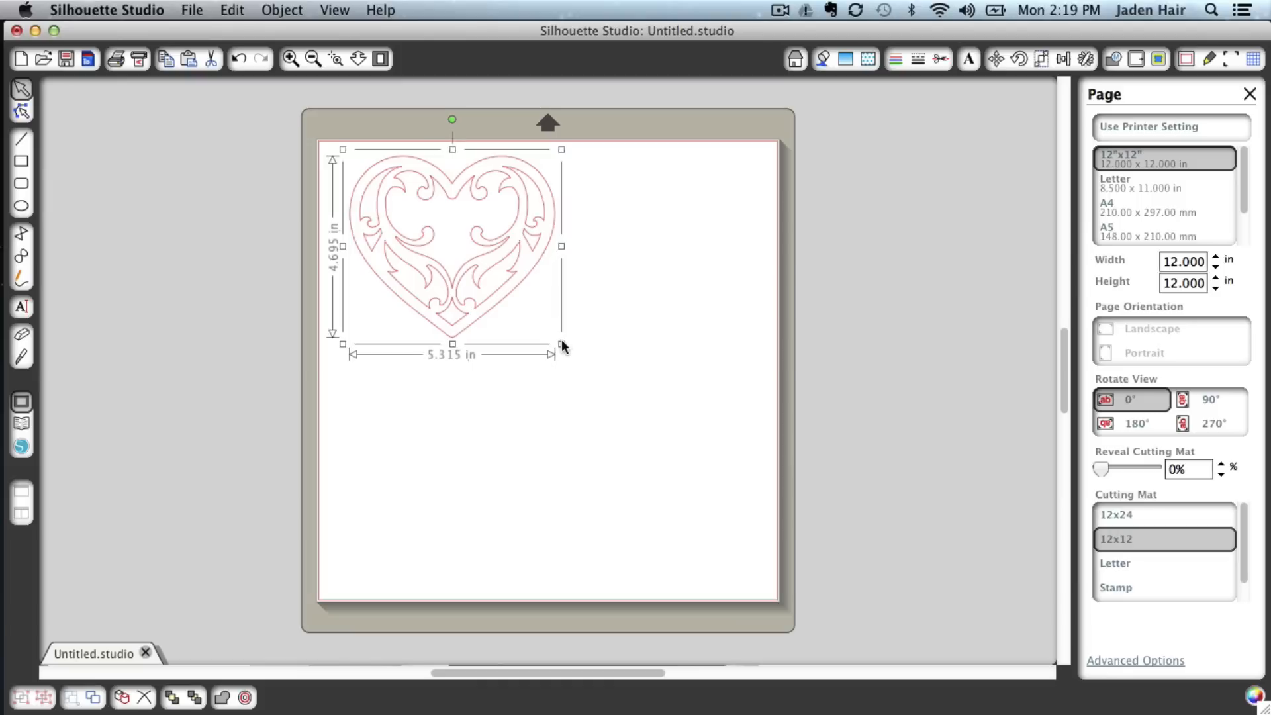
drag(562, 345, 582, 383)
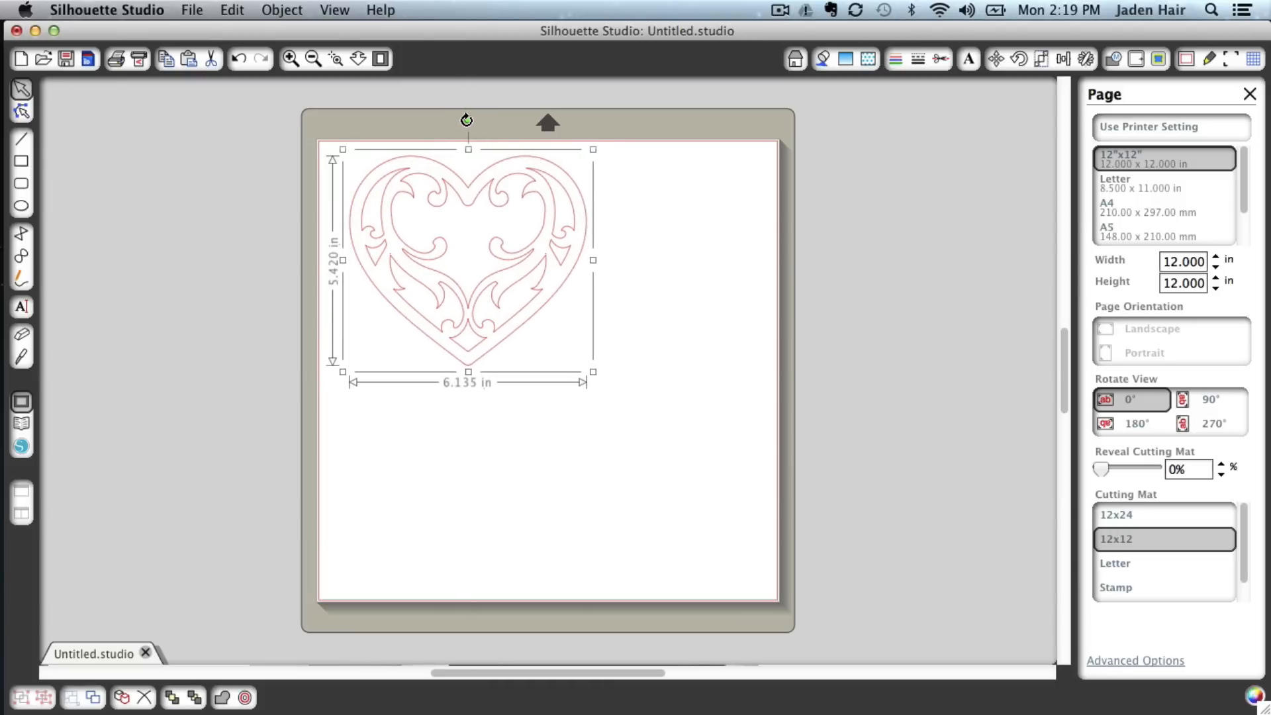
Rotate the heart slightly clockwise and enlarge it to about 6.4 × 5.6 in
drag(466, 120, 500, 213)
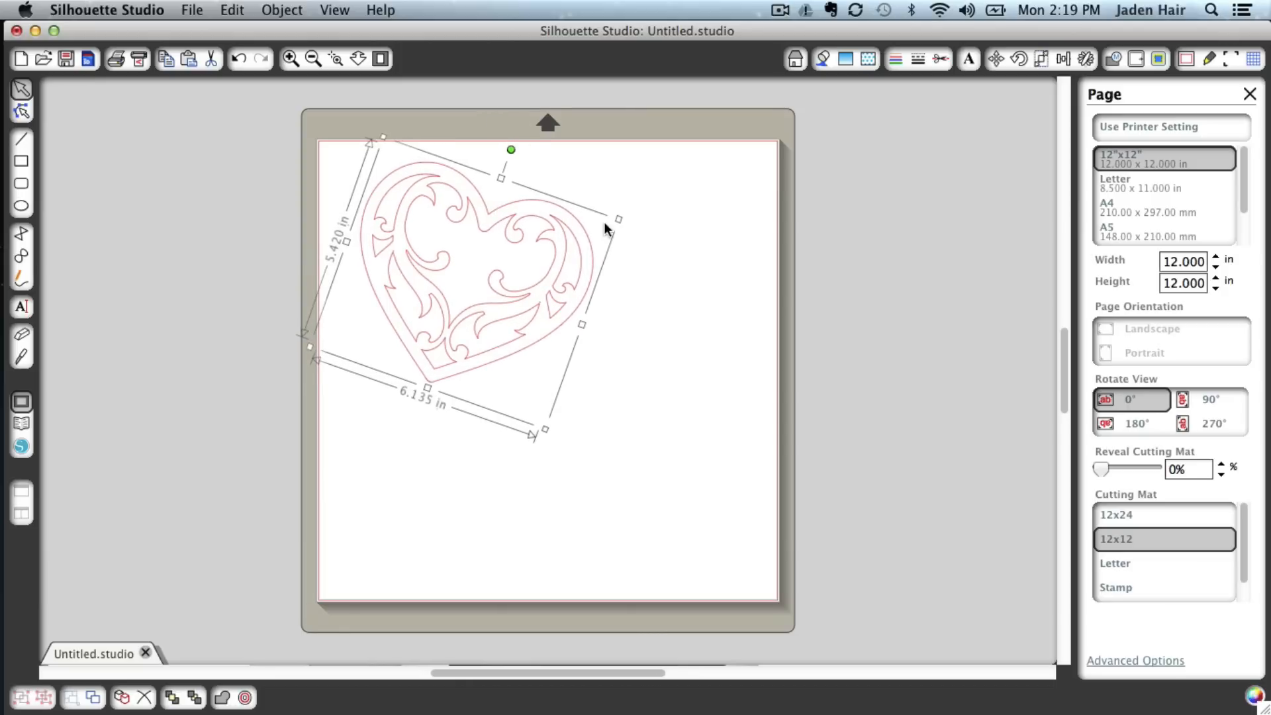
drag(621, 216, 621, 195)
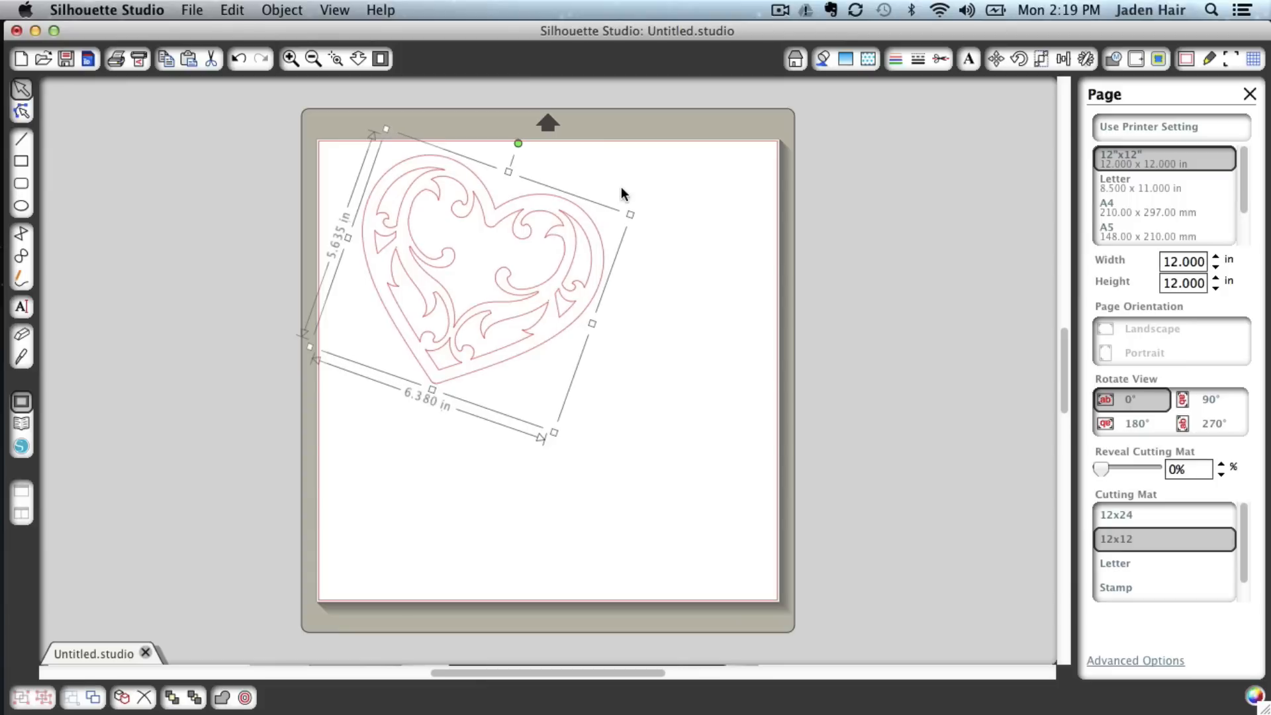
click(666, 286)
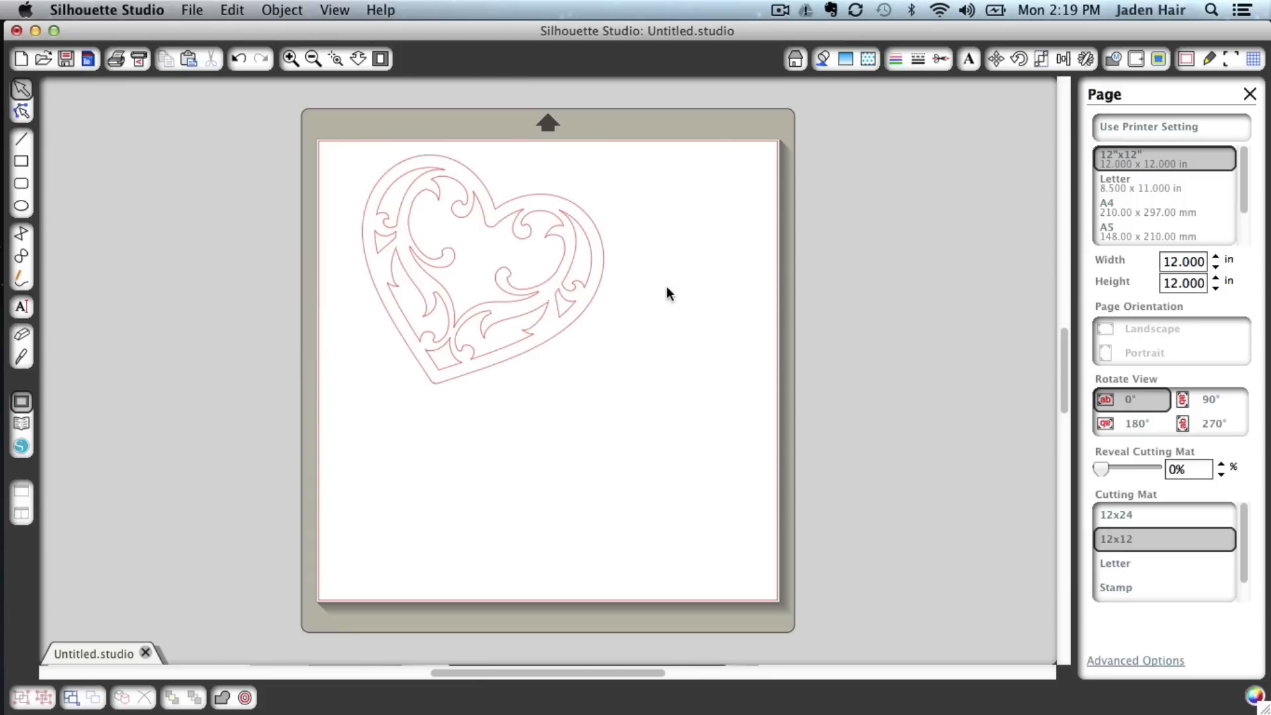
Delete the rotated heart and insert the flourish hearts design from the library again
click(555, 307)
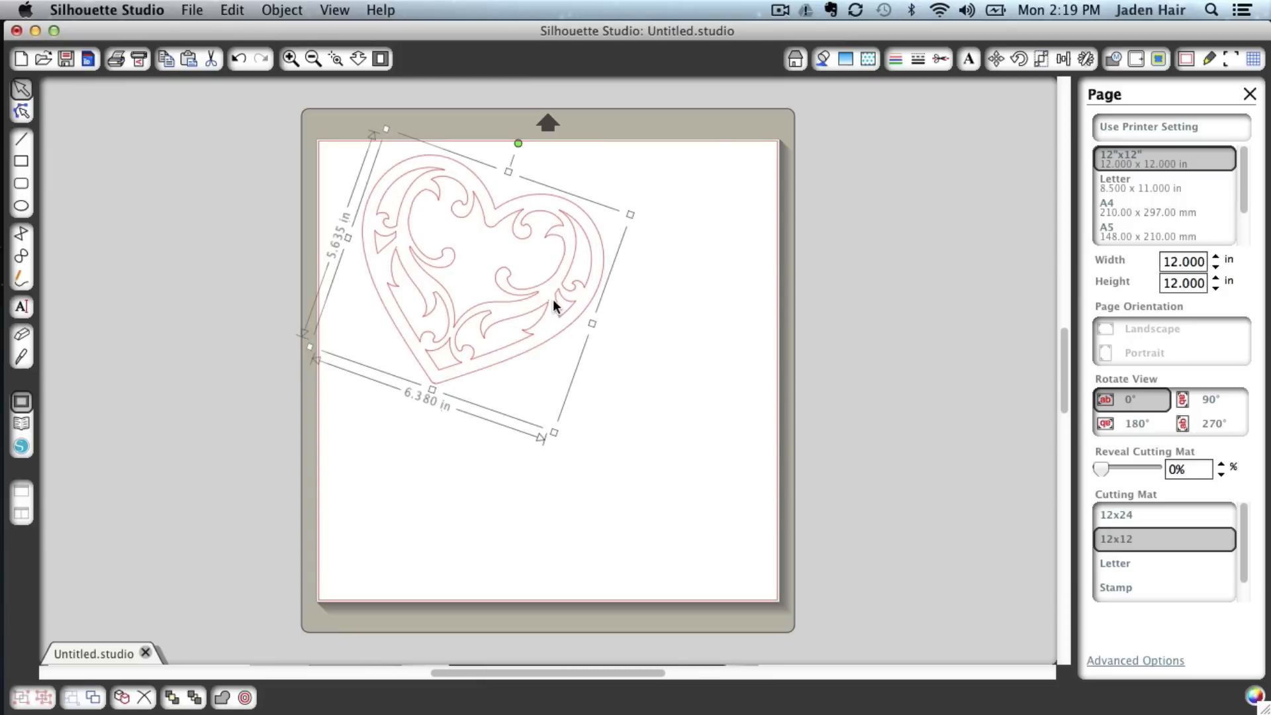
key(Delete)
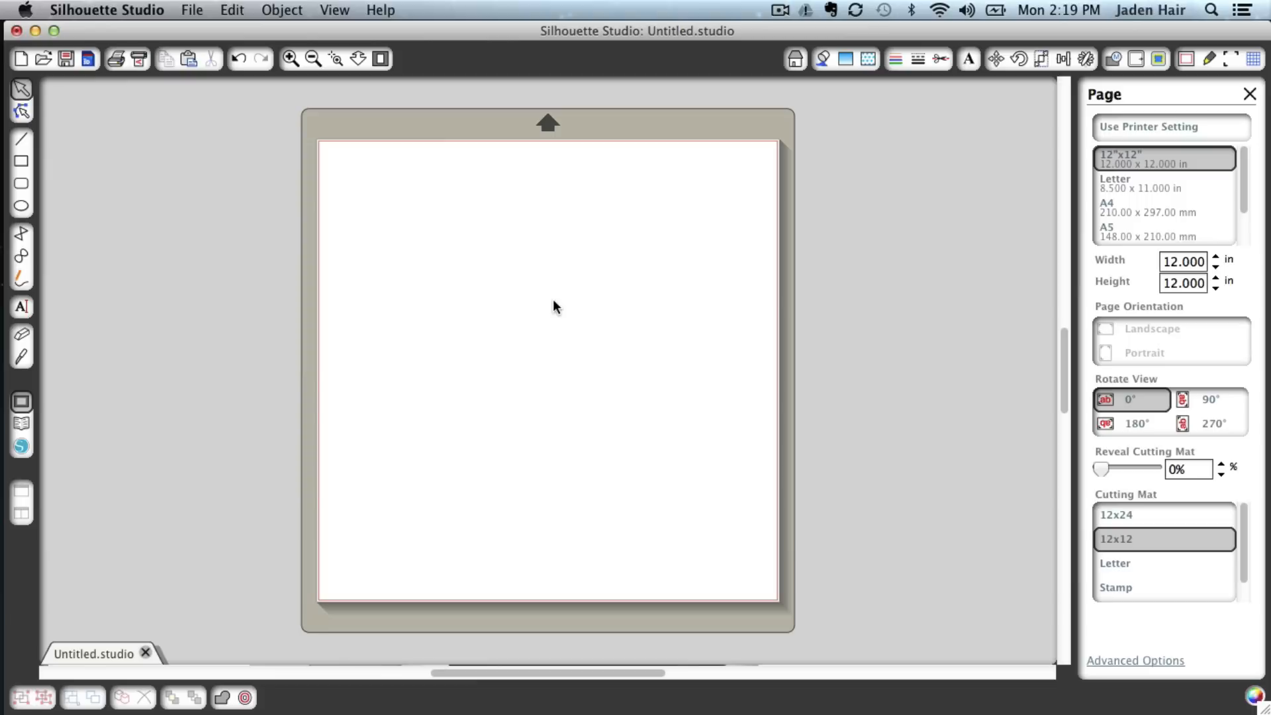
click(23, 425)
double_click(526, 188)
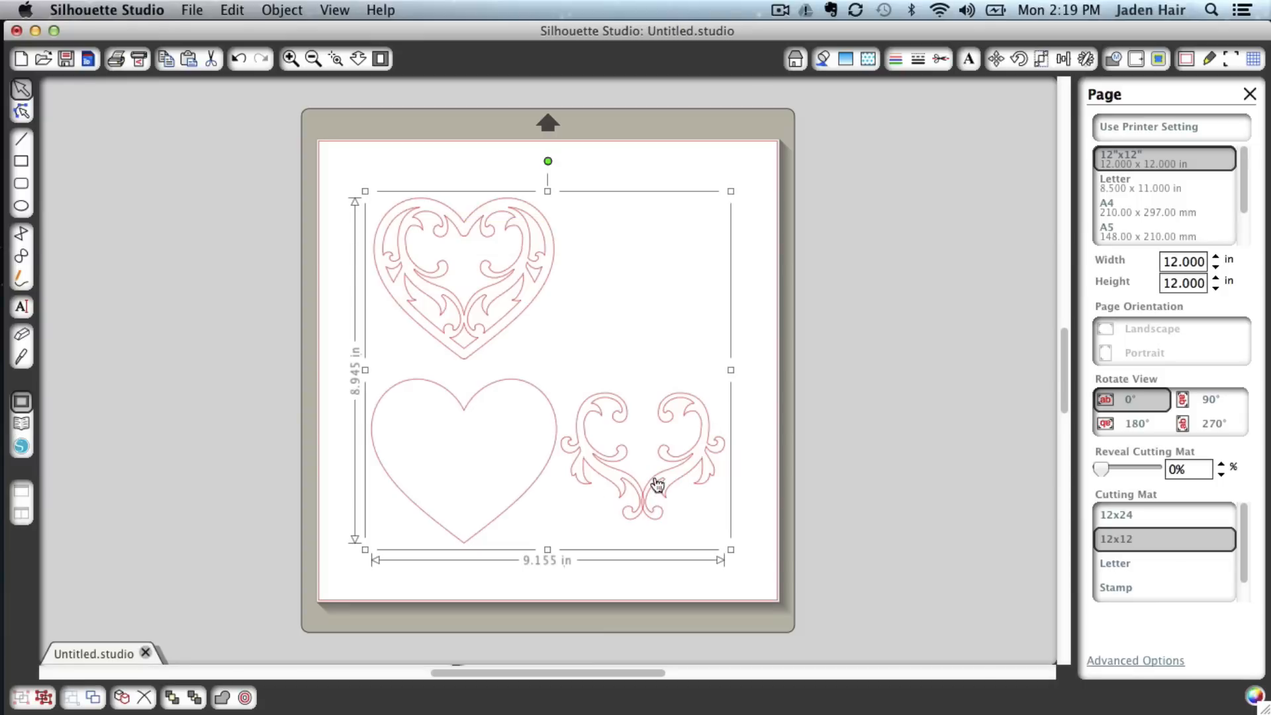
Ungroup the newly inserted flourish hearts design into its separate shapes
click(292, 10)
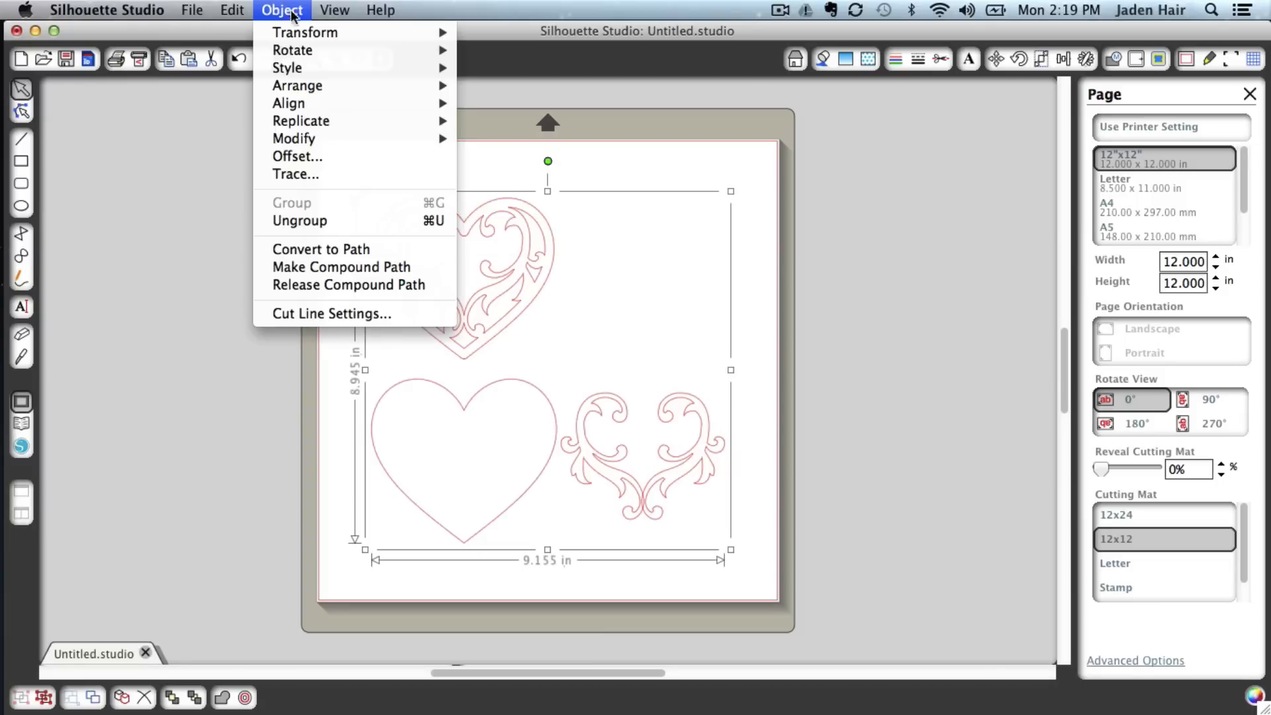
click(304, 213)
click(278, 8)
click(293, 215)
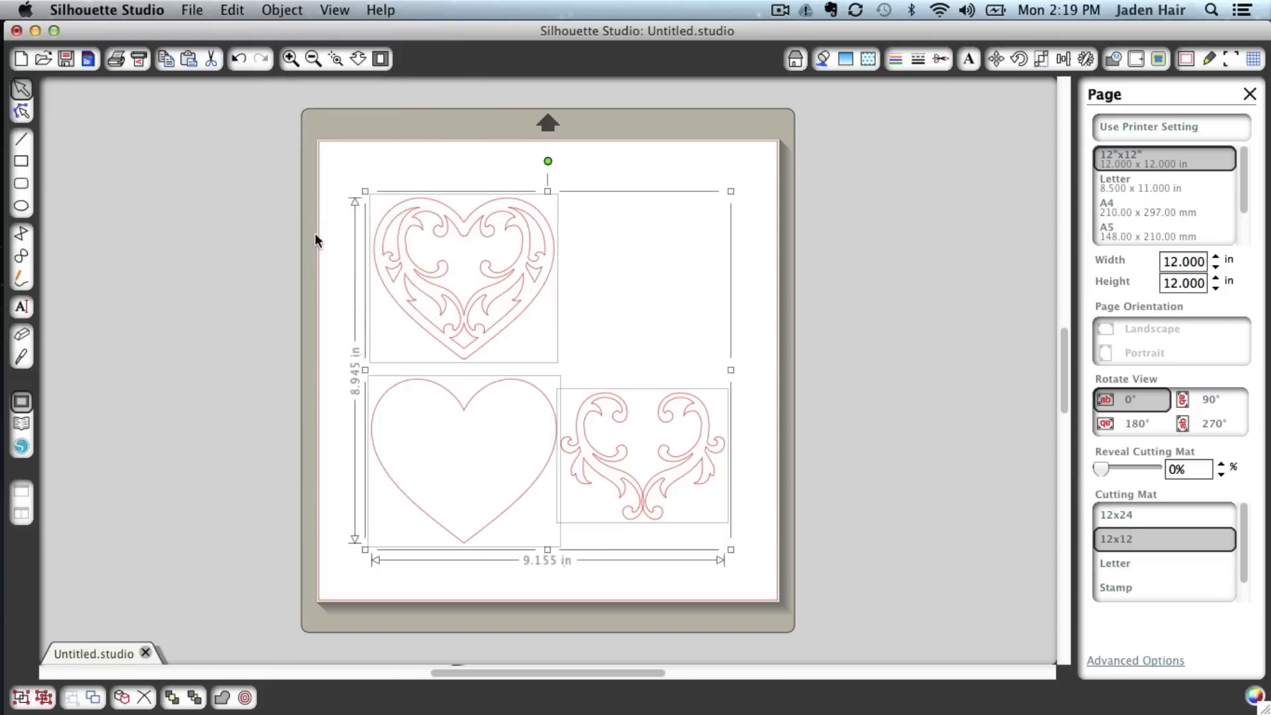
Delete the plain heart and the flourish shape, keeping only the filigree heart
click(345, 306)
click(476, 400)
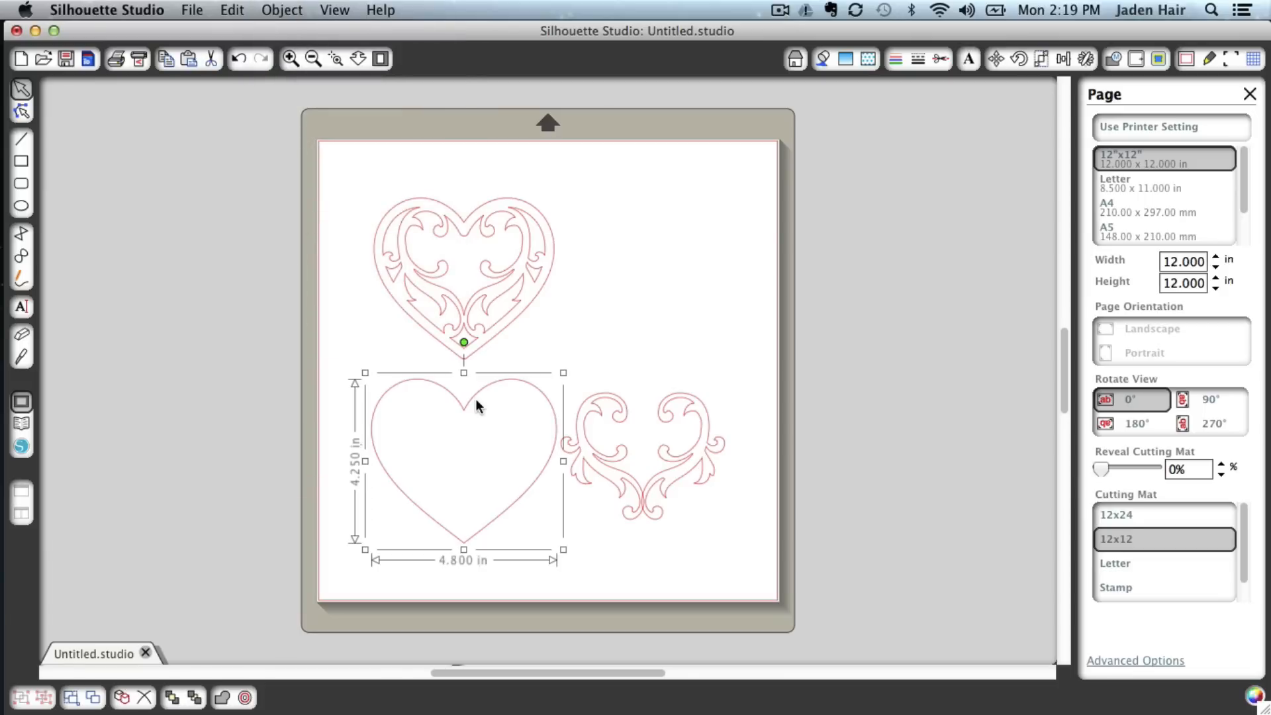
key(Delete)
click(581, 431)
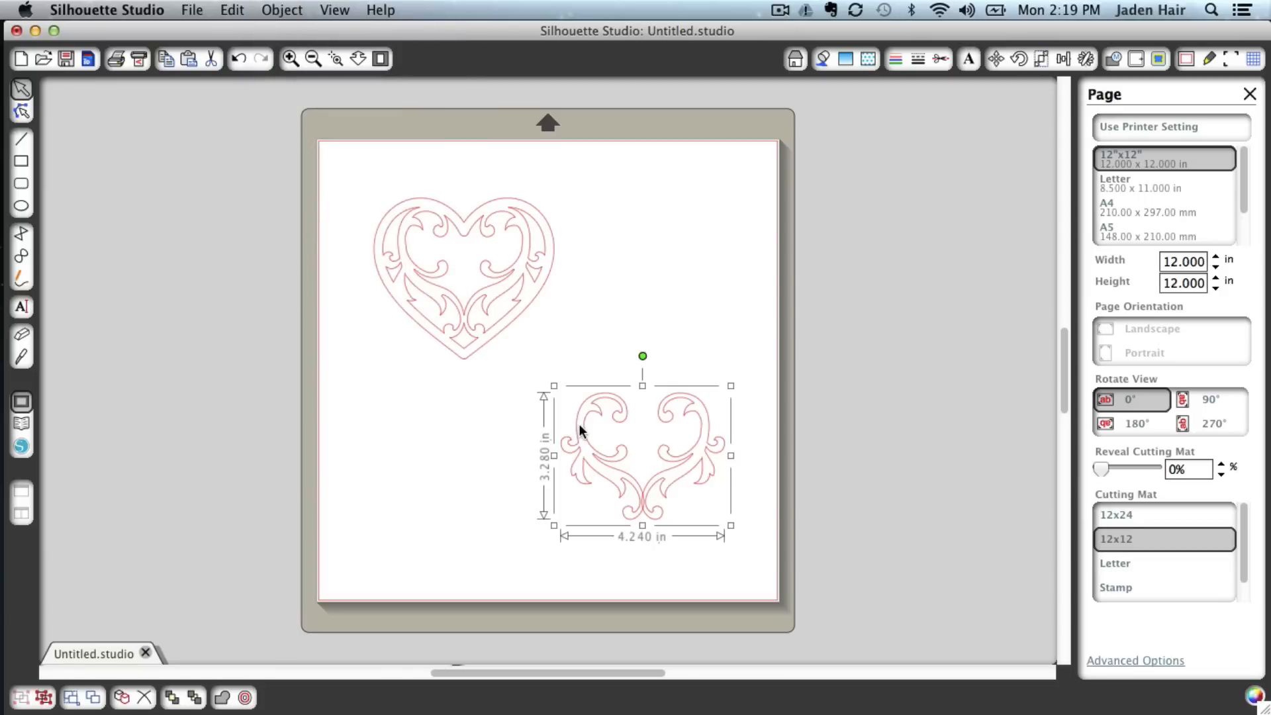
key(Delete)
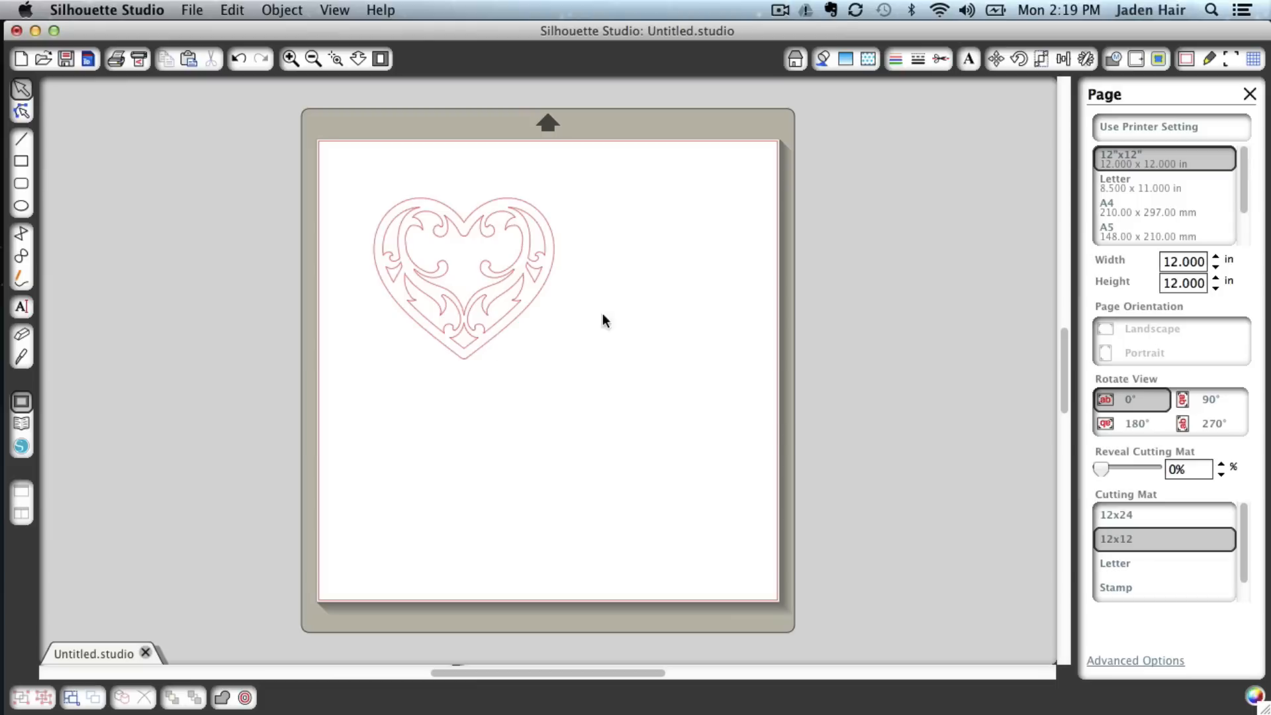
Show the grid and move the filigree heart up and left toward the mat's corner
click(1253, 60)
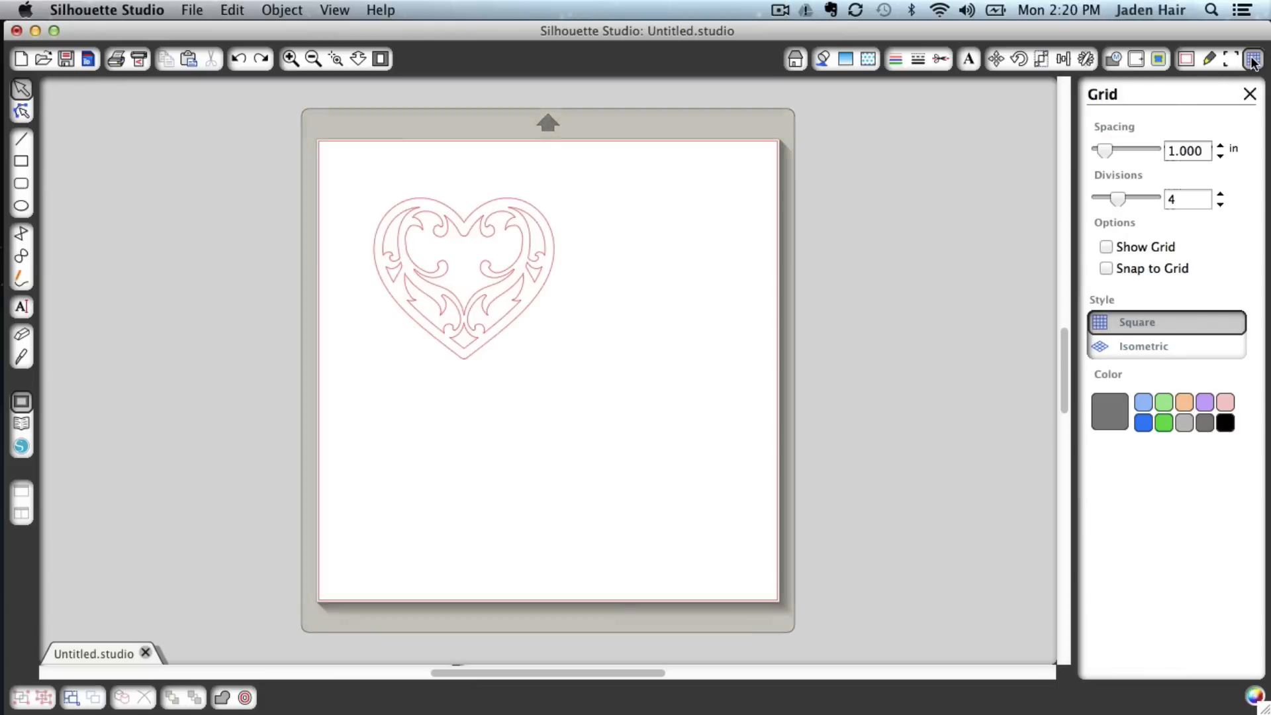
click(1142, 249)
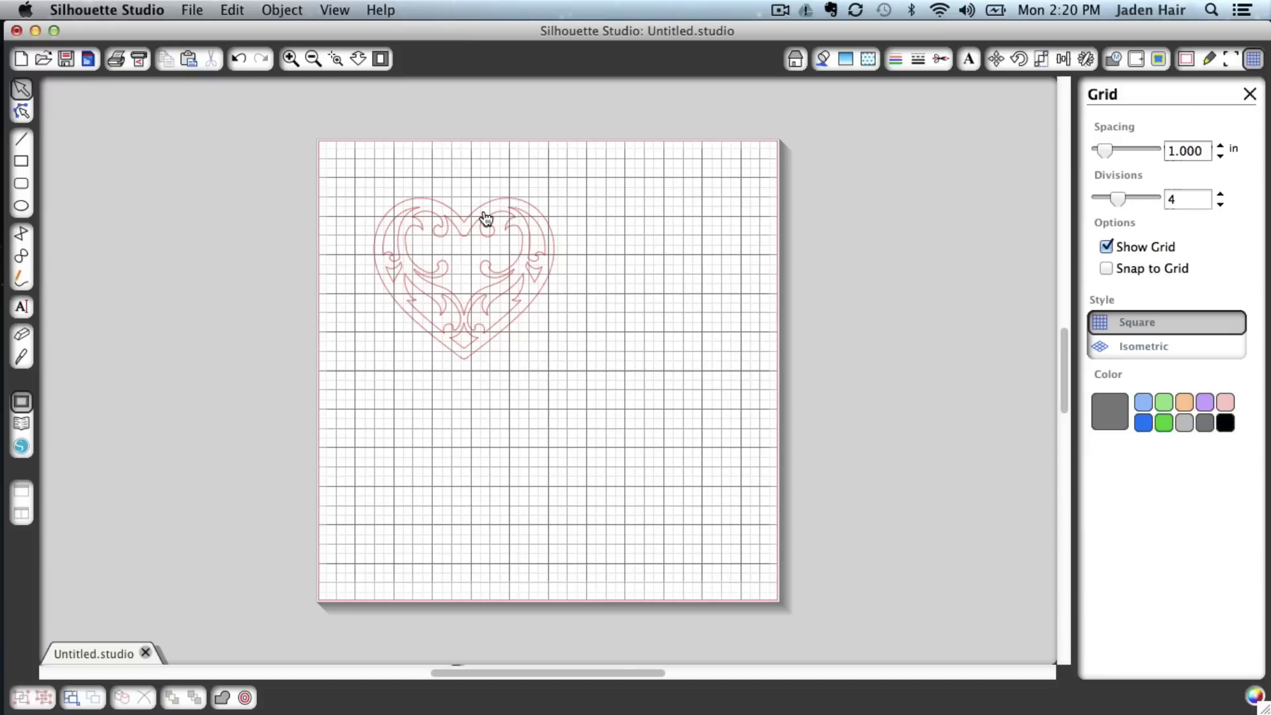
drag(487, 218, 458, 191)
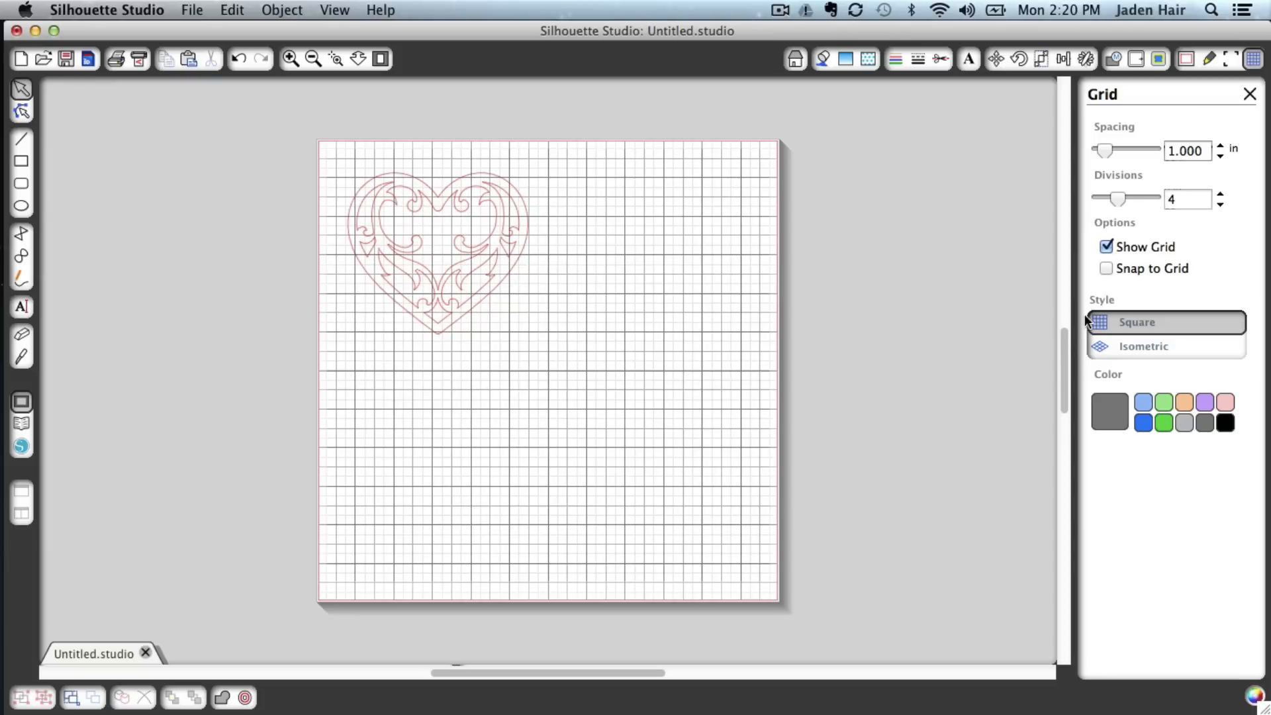
Enable Snap to Grid, zoom to 200% around the top of the heart, and try snapping it to a grid line
click(1104, 268)
click(336, 8)
mouse_move(349, 33)
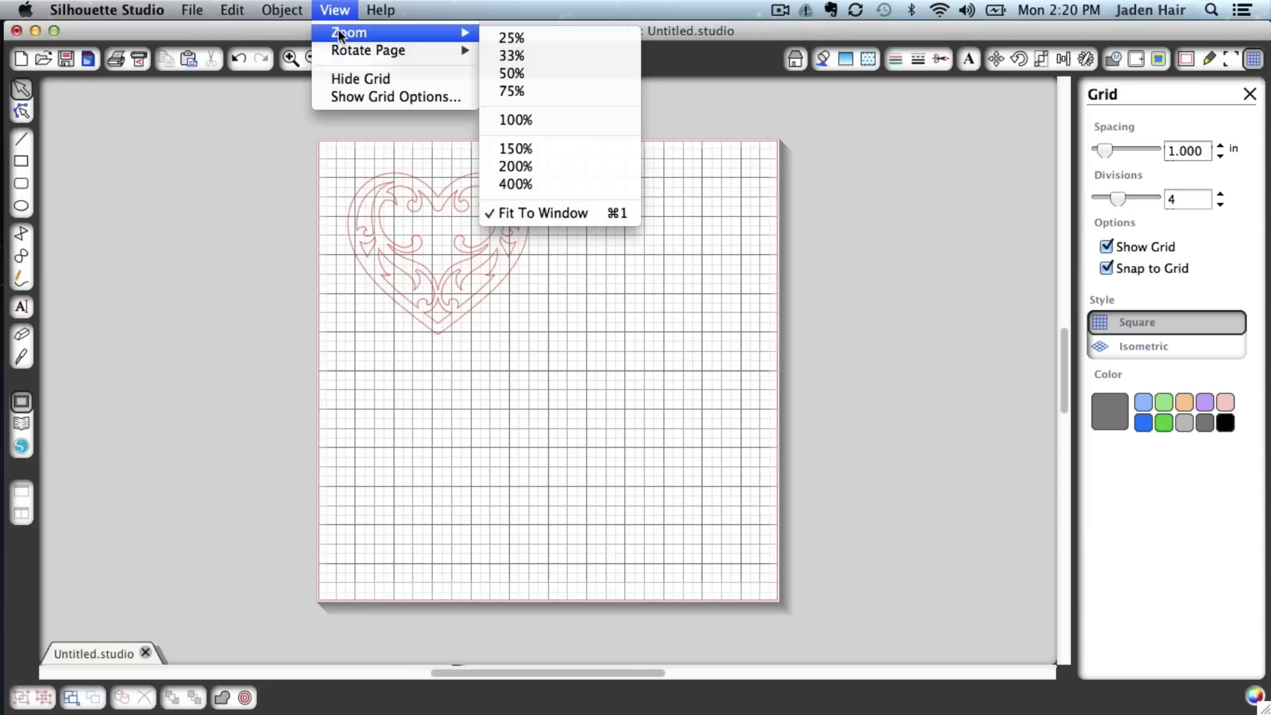
click(542, 167)
click(610, 273)
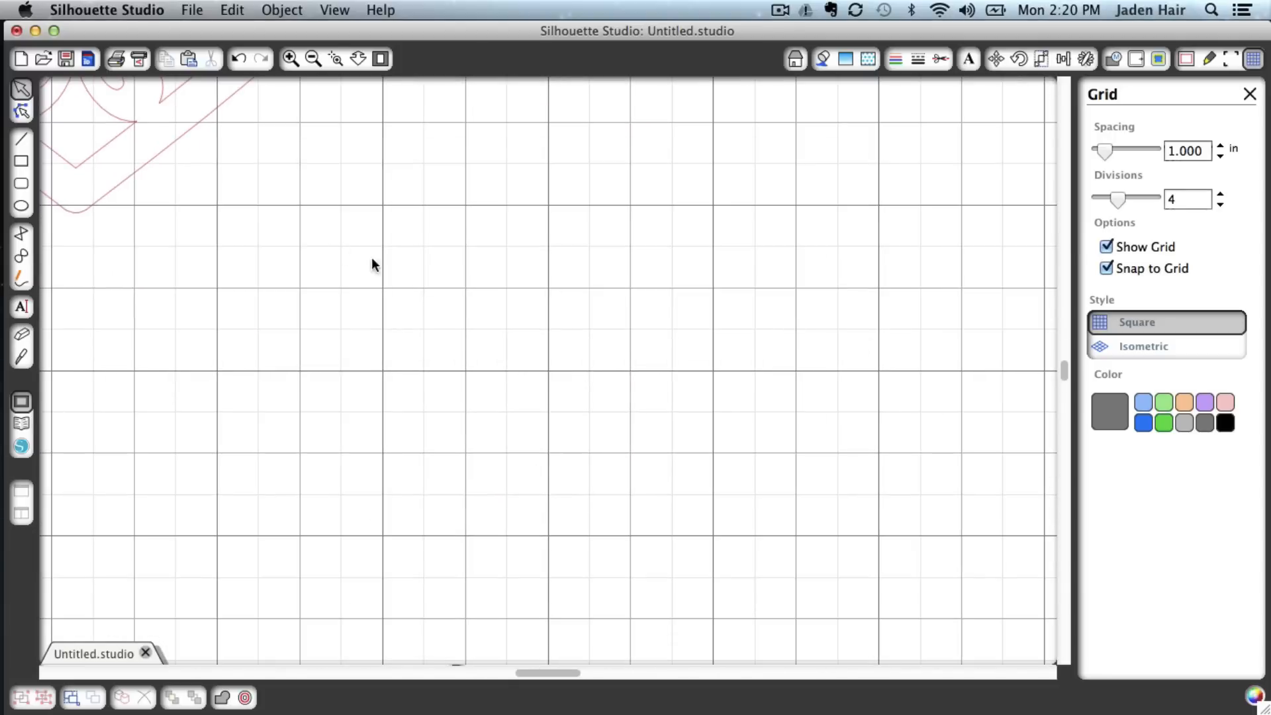
drag(360, 308, 368, 316)
scroll(280, 170, up, 10)
scroll(279, 170, left, 10)
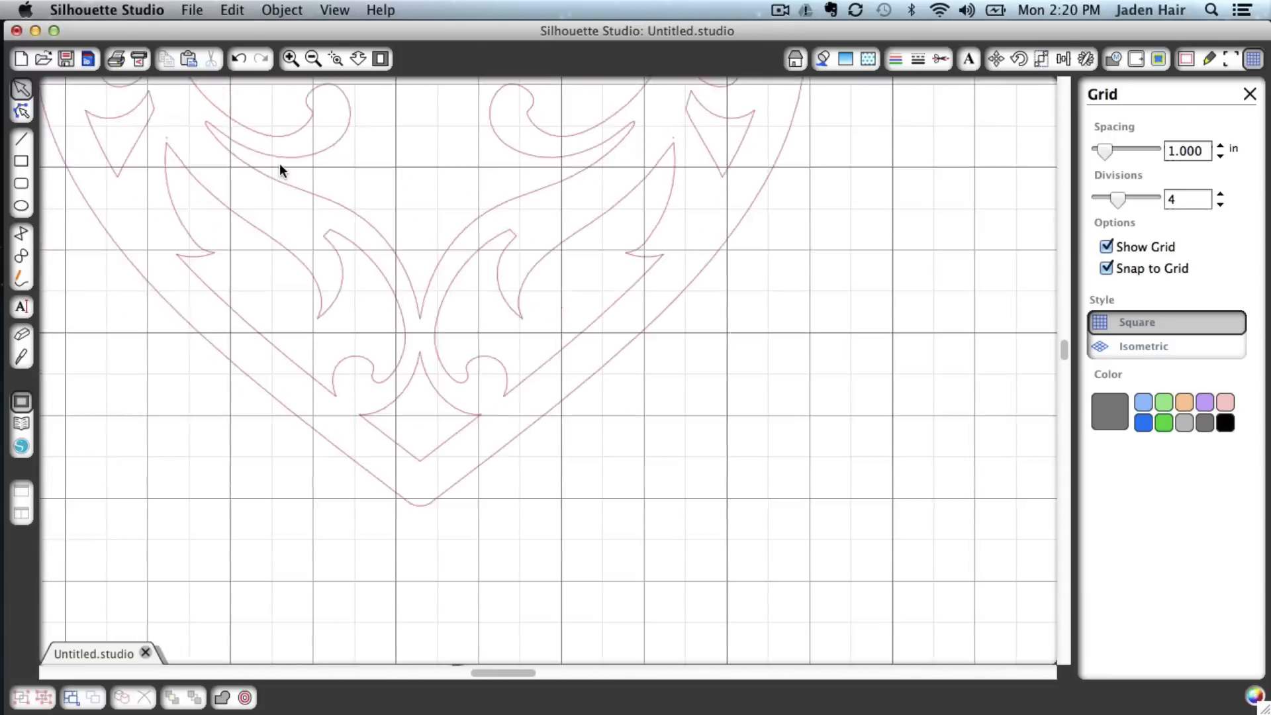
scroll(279, 166, up, 10)
scroll(279, 166, left, 3)
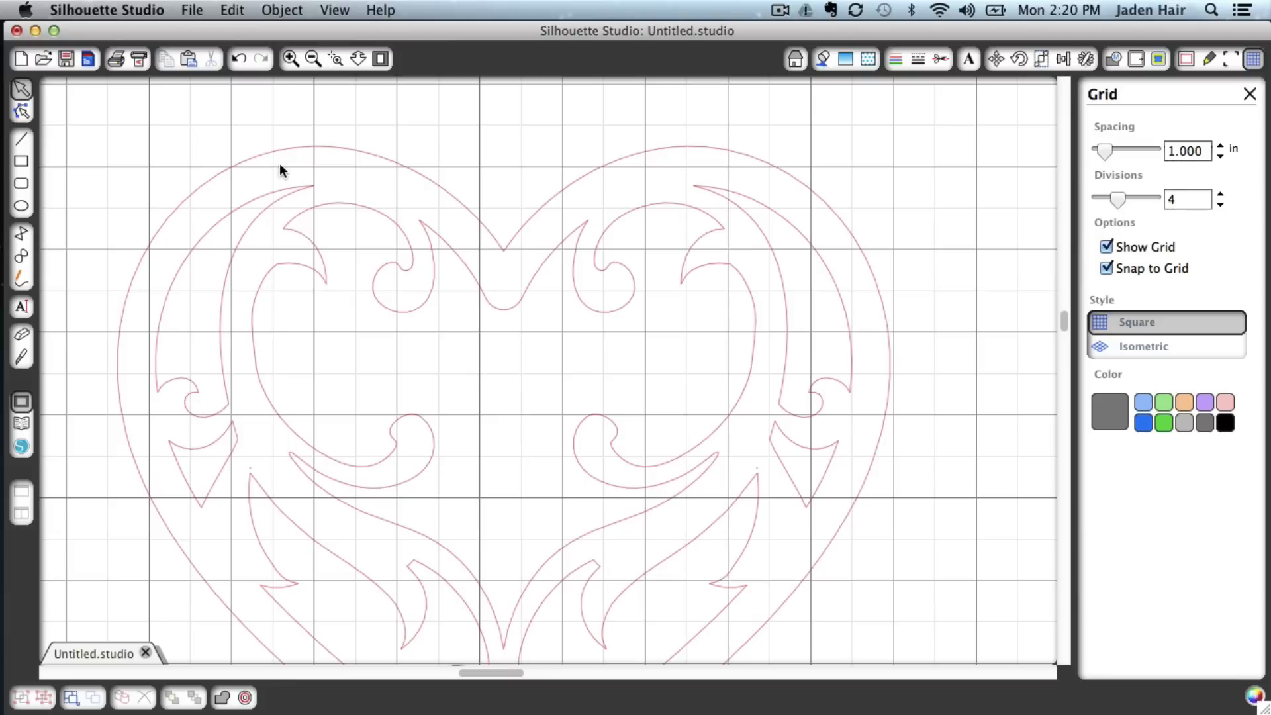
scroll(279, 169, up, 5)
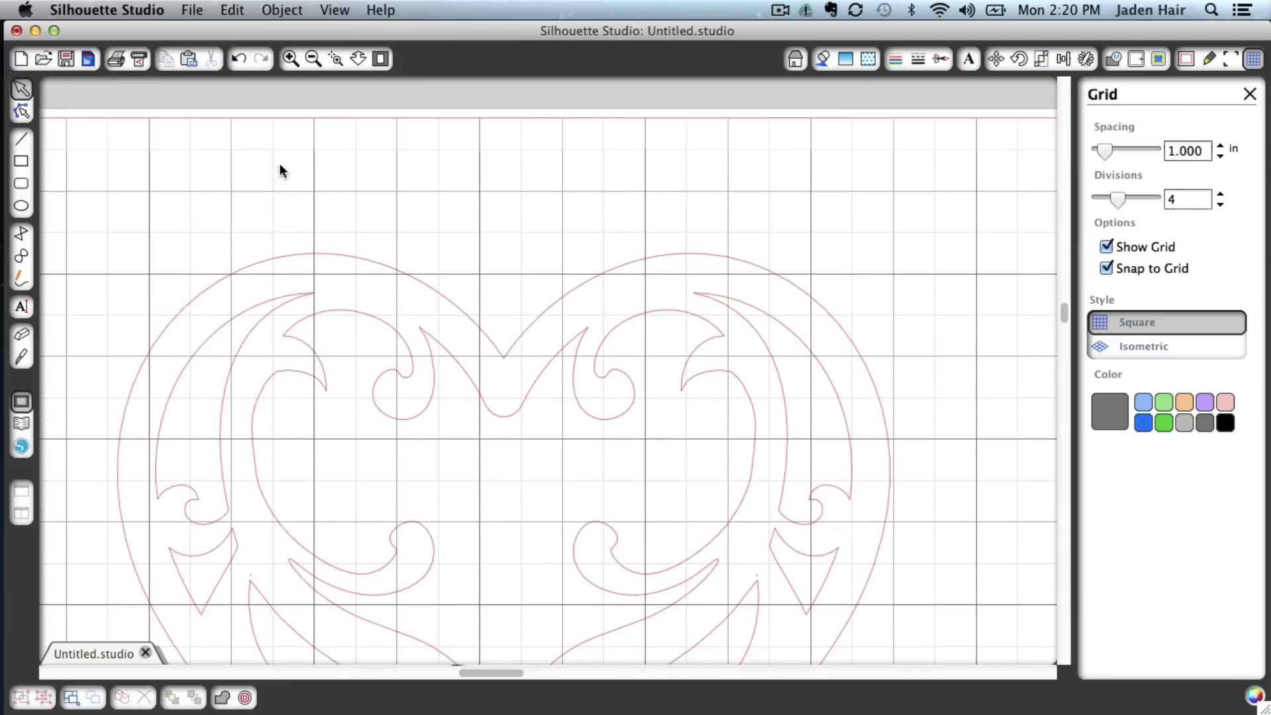
click(269, 261)
mouse_move(269, 261)
mouse_down()
mouse_move(283, 272)
mouse_move(275, 210)
mouse_move(329, 250)
mouse_move(324, 275)
mouse_move(269, 296)
mouse_move(399, 333)
mouse_move(450, 249)
mouse_move(286, 265)
mouse_up()
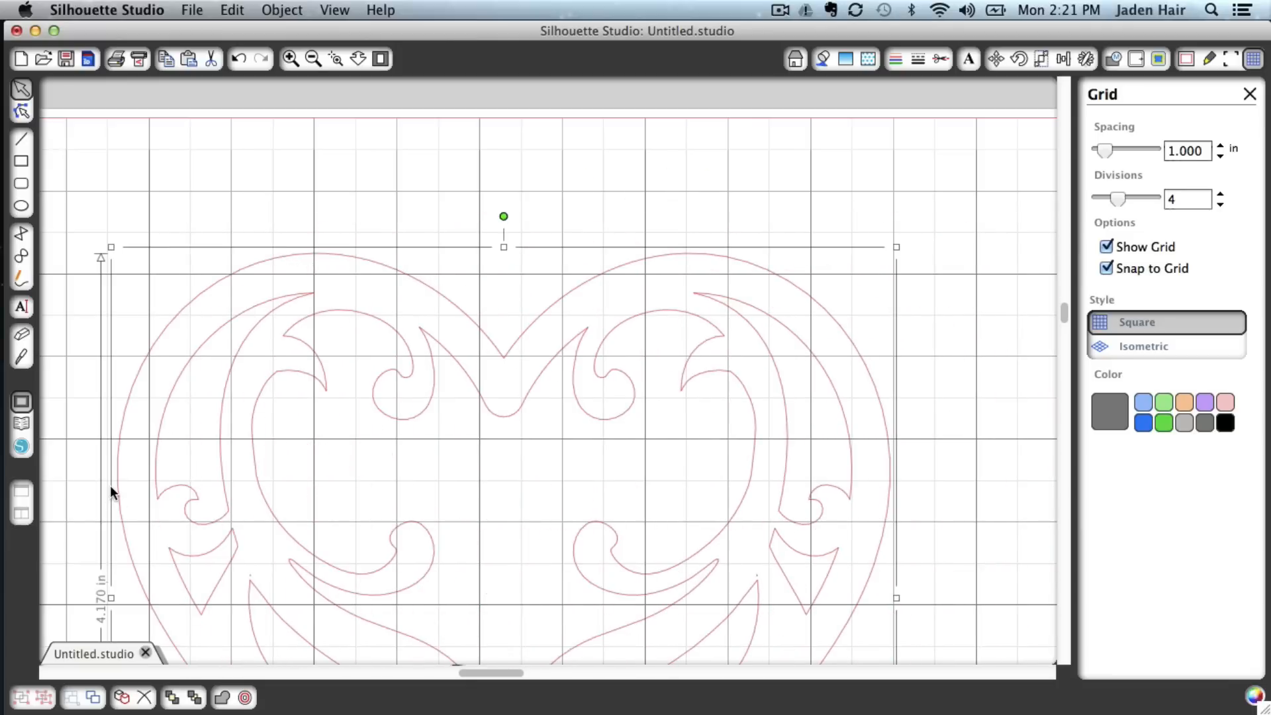
Turn off Snap to Grid and shift the heart slightly right and down
click(1106, 269)
click(665, 268)
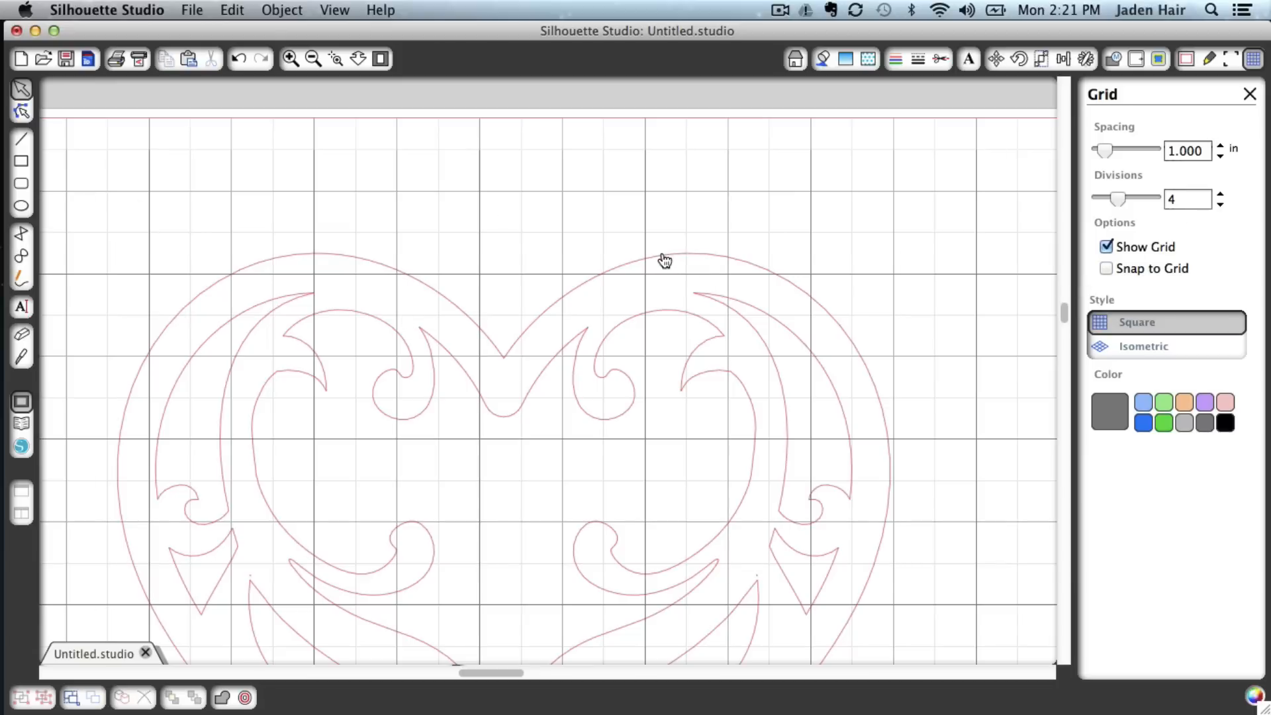
click(664, 257)
drag(662, 258, 727, 274)
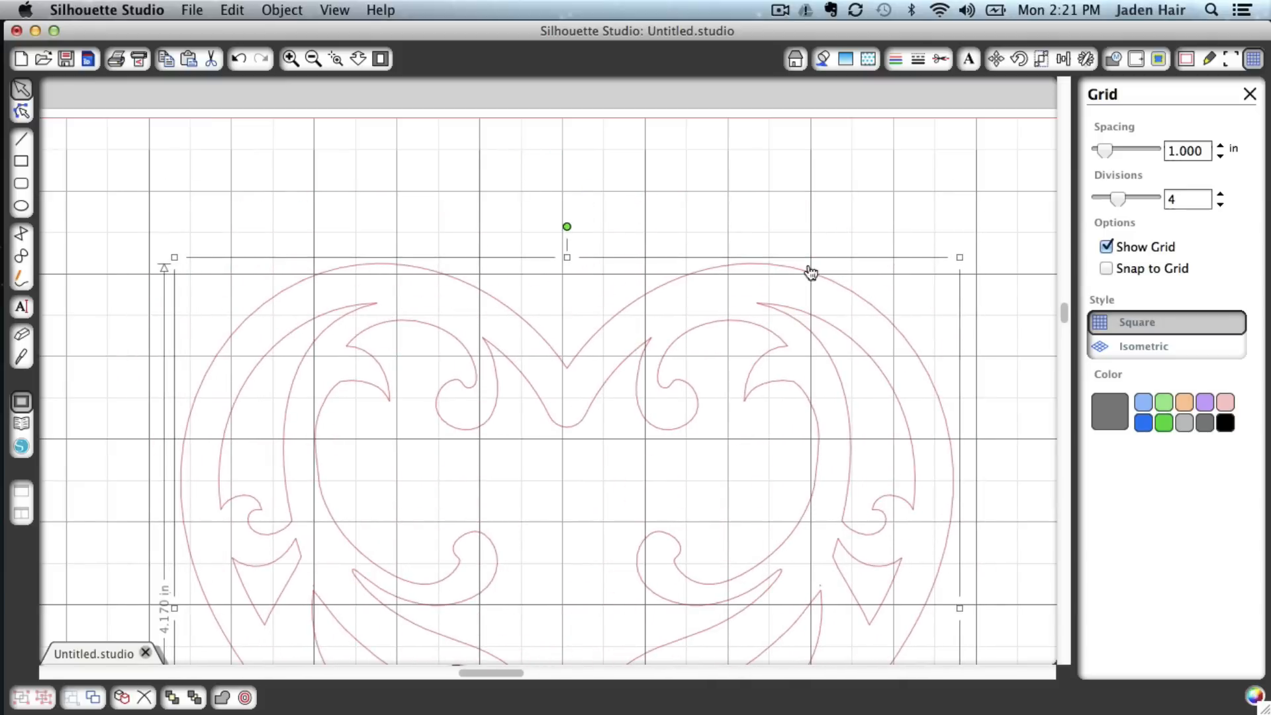
Snap the heart's top edge up onto a grid line, then turn Snap to Grid off again
click(1107, 268)
drag(749, 325, 744, 244)
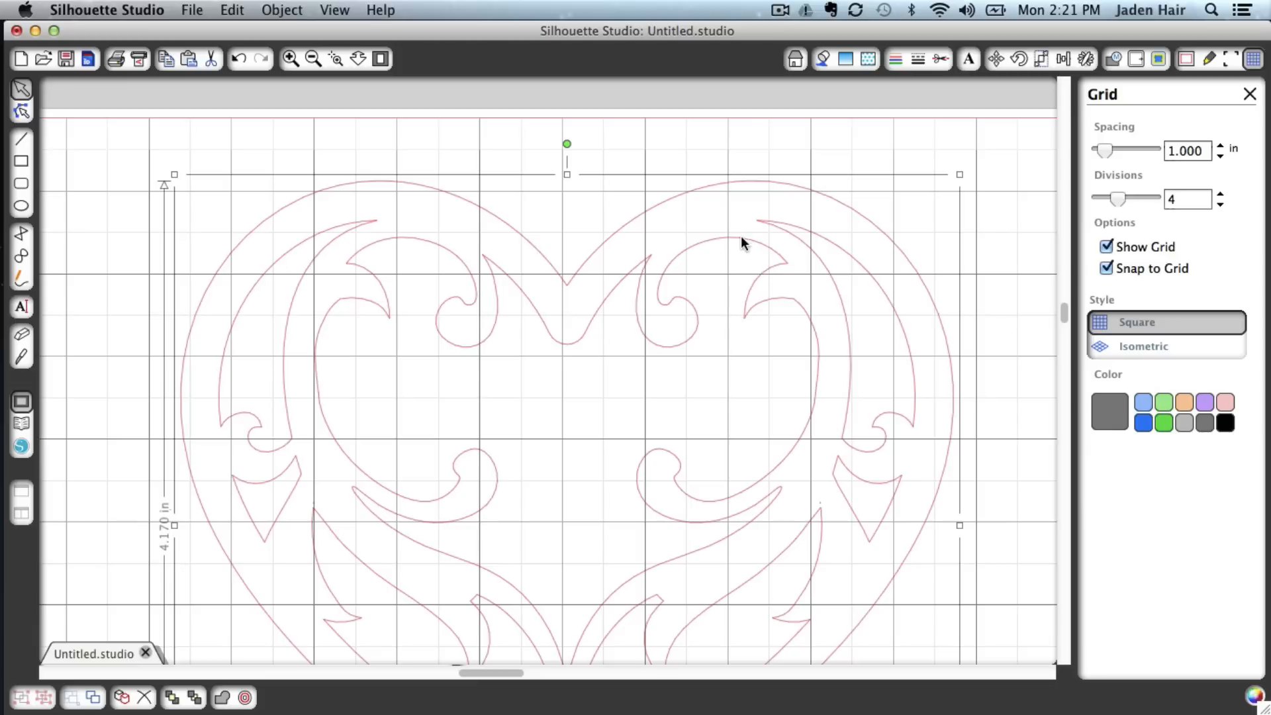
click(1107, 269)
Set the grid divisions to 1 and zoom the view to fit the window
drag(1116, 198, 1098, 198)
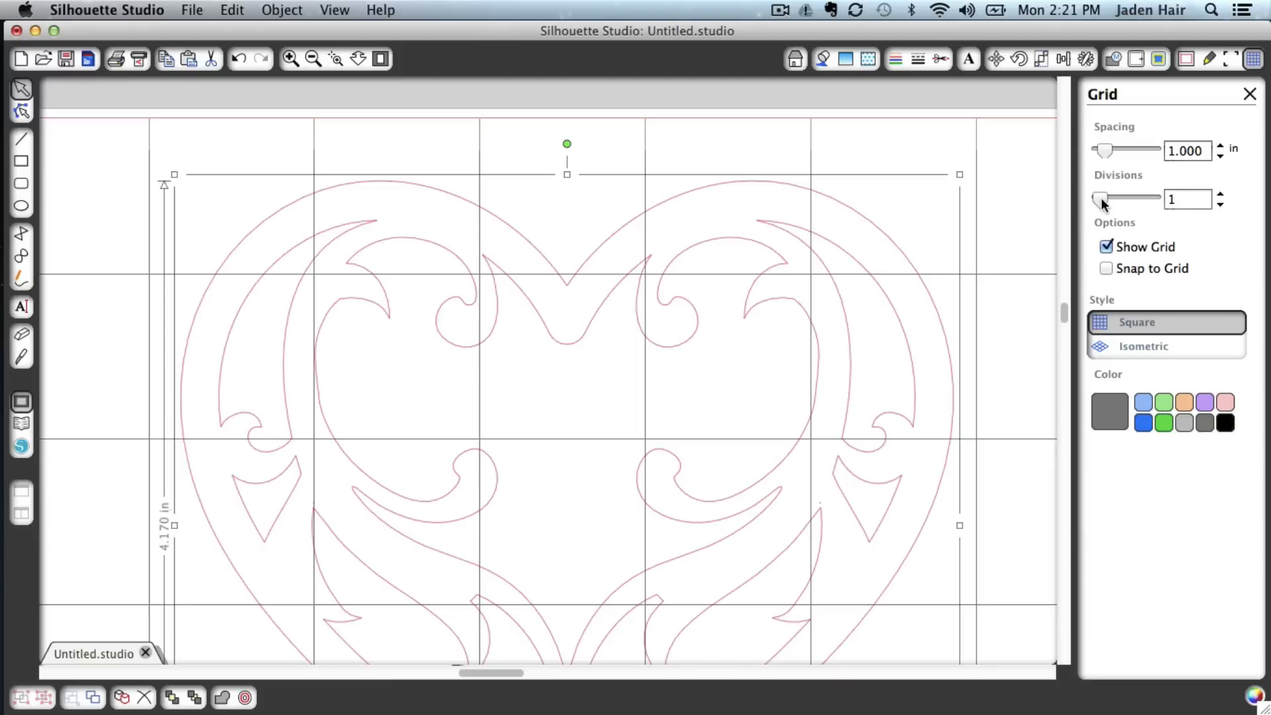
click(332, 11)
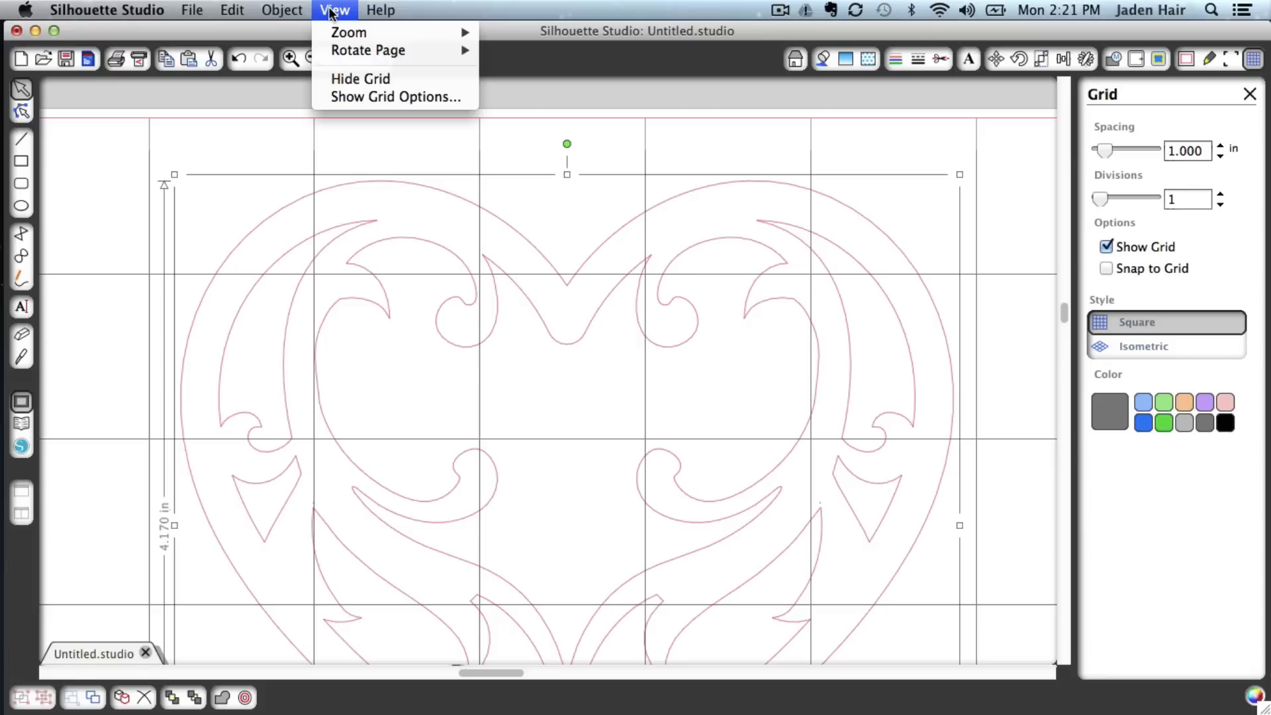
mouse_move(430, 33)
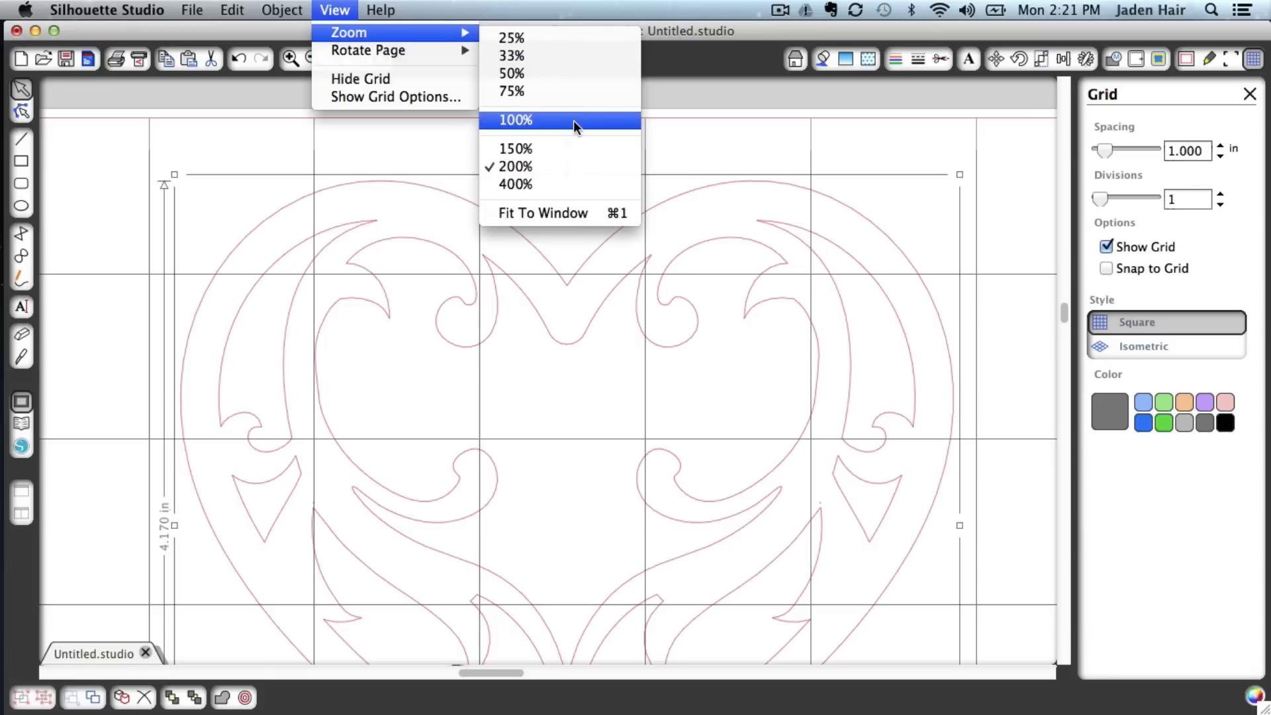
click(571, 213)
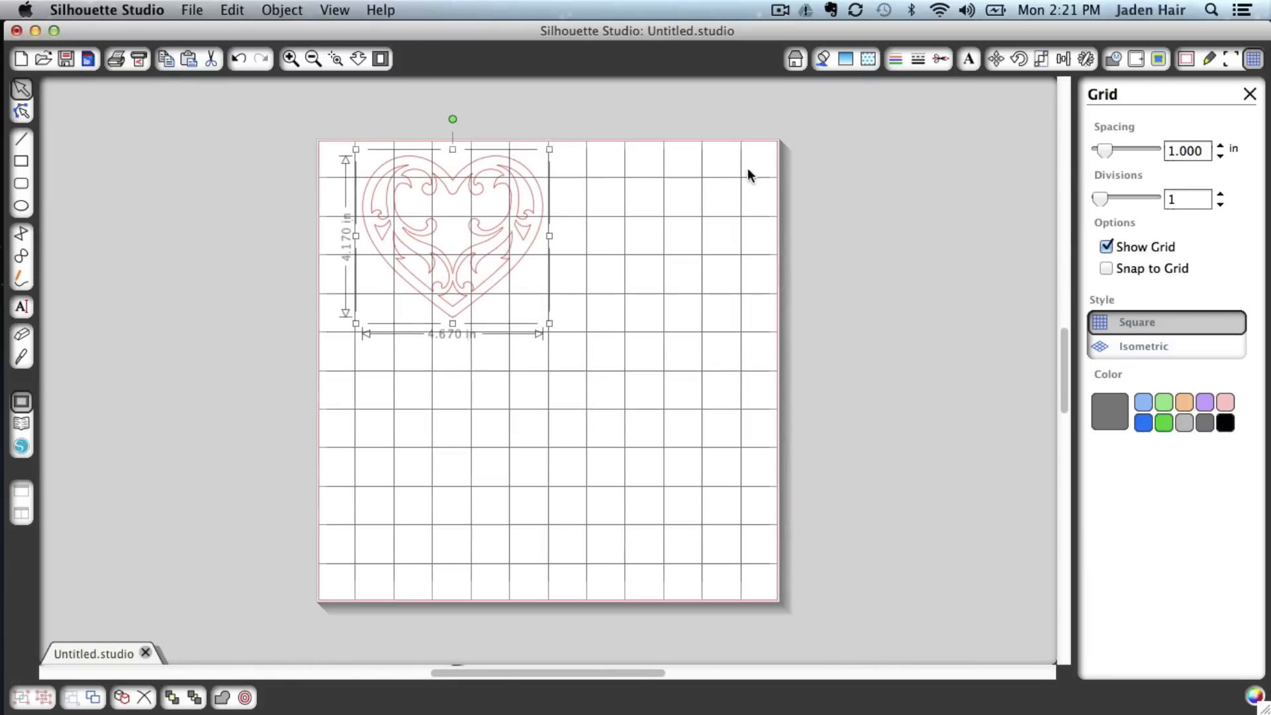
Keep the grid divisions at 1 and move the heart slightly lower and left on the mat
click(1123, 198)
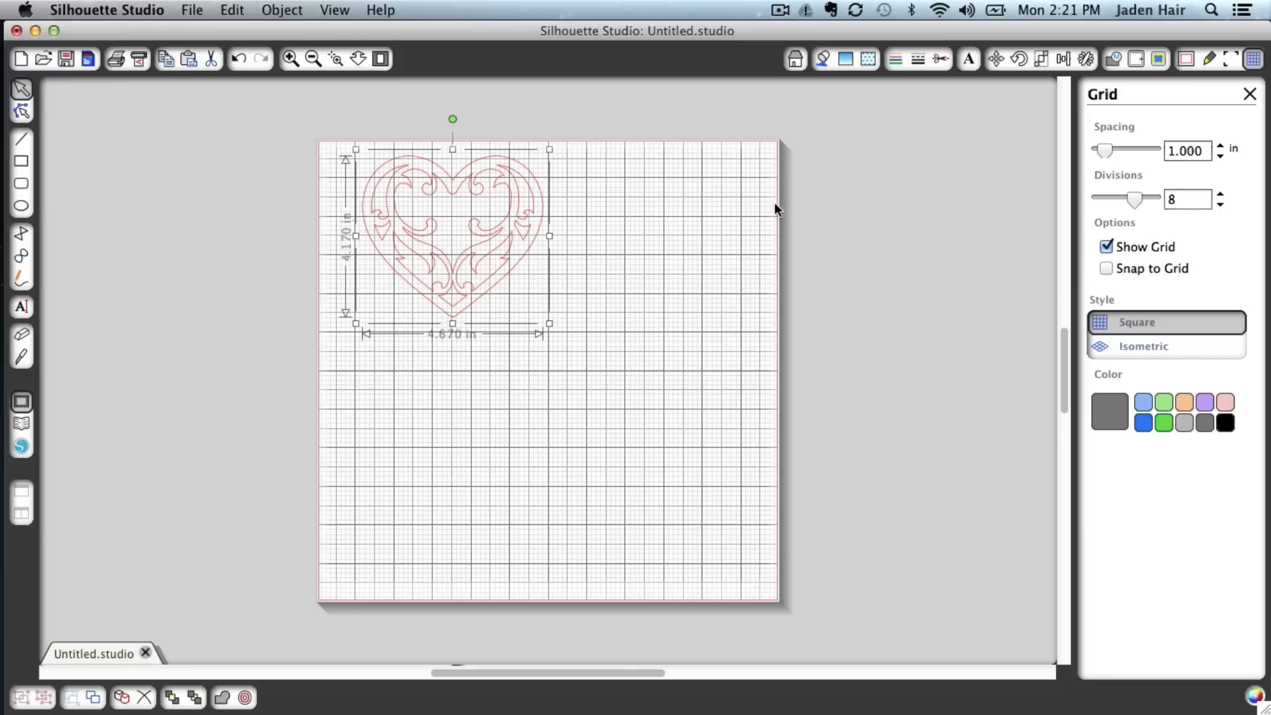
drag(1133, 197, 1077, 196)
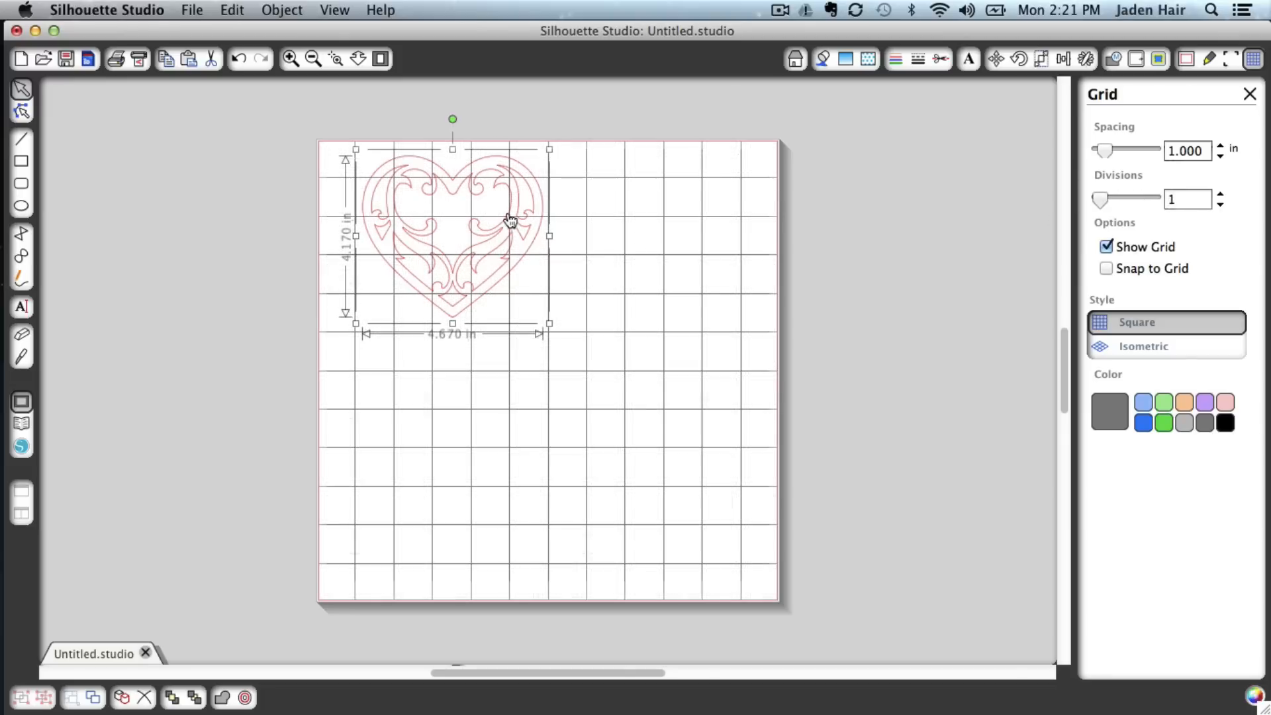
drag(490, 173, 478, 199)
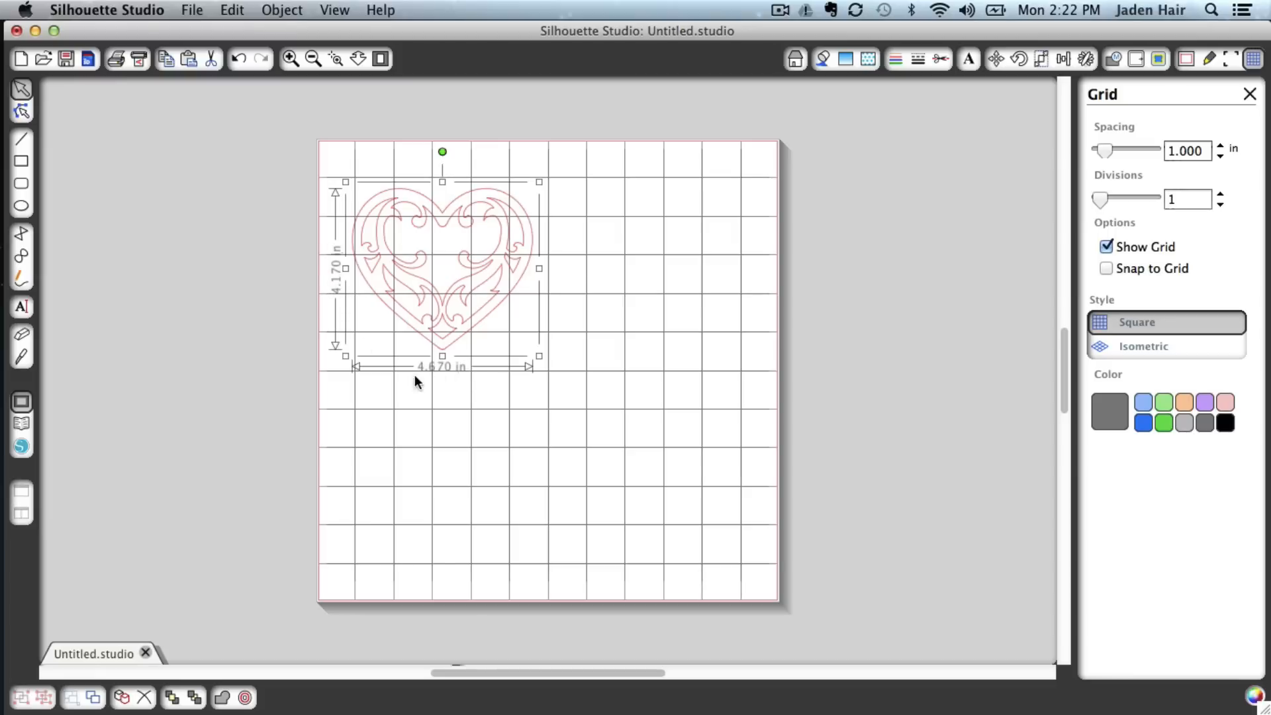
Deselect the heart and open the Send to Silhouette cutting panel
click(546, 531)
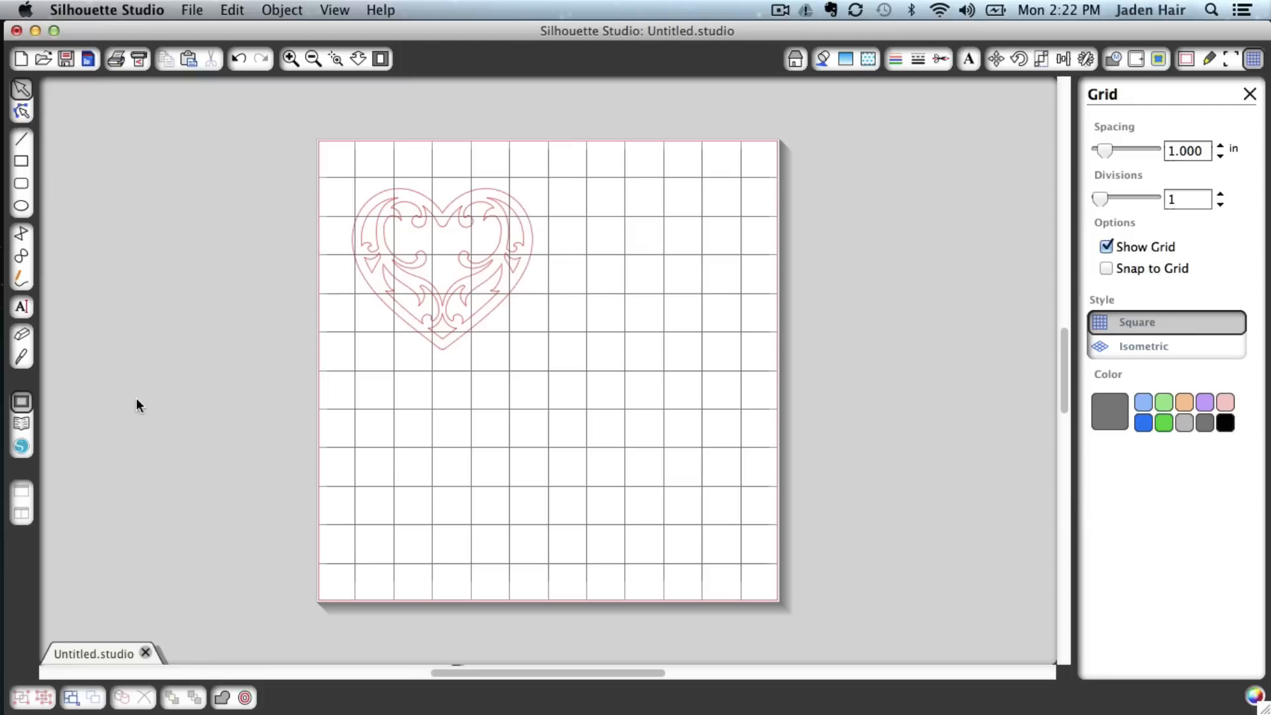
click(140, 61)
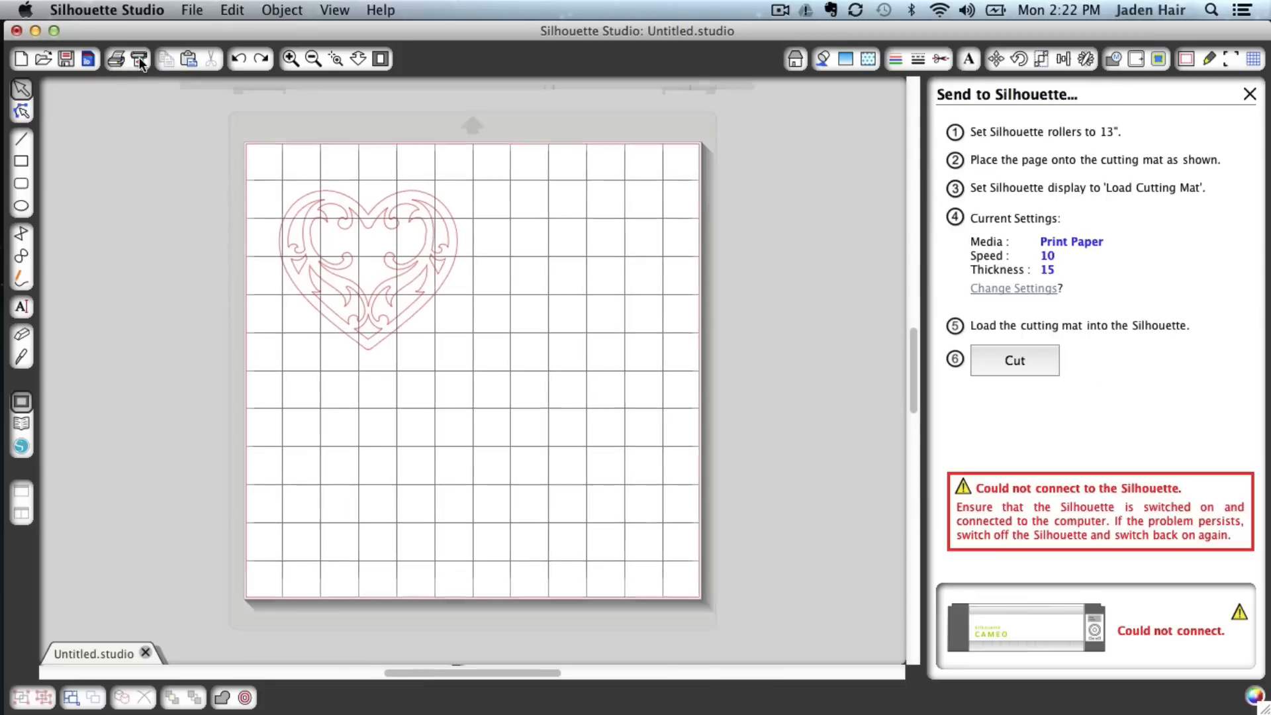